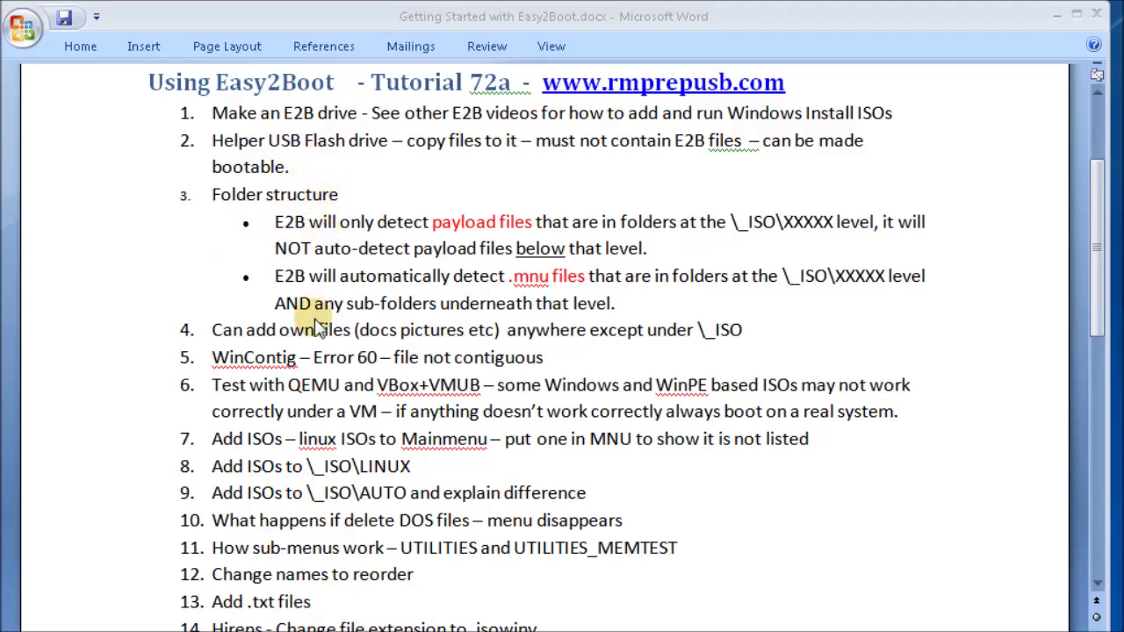
# Scroll down through the Getting Started with Easy2Boot tutorial outline in Word
pyautogui.scroll(-1, 316, 384)
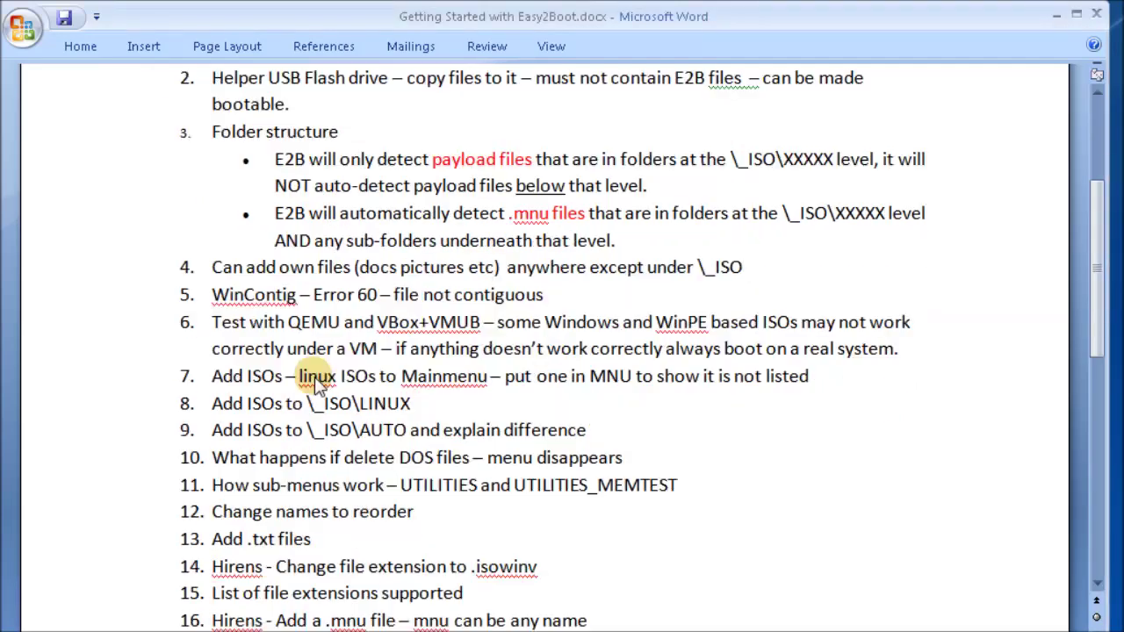
pyautogui.scroll(-4, 316, 384)
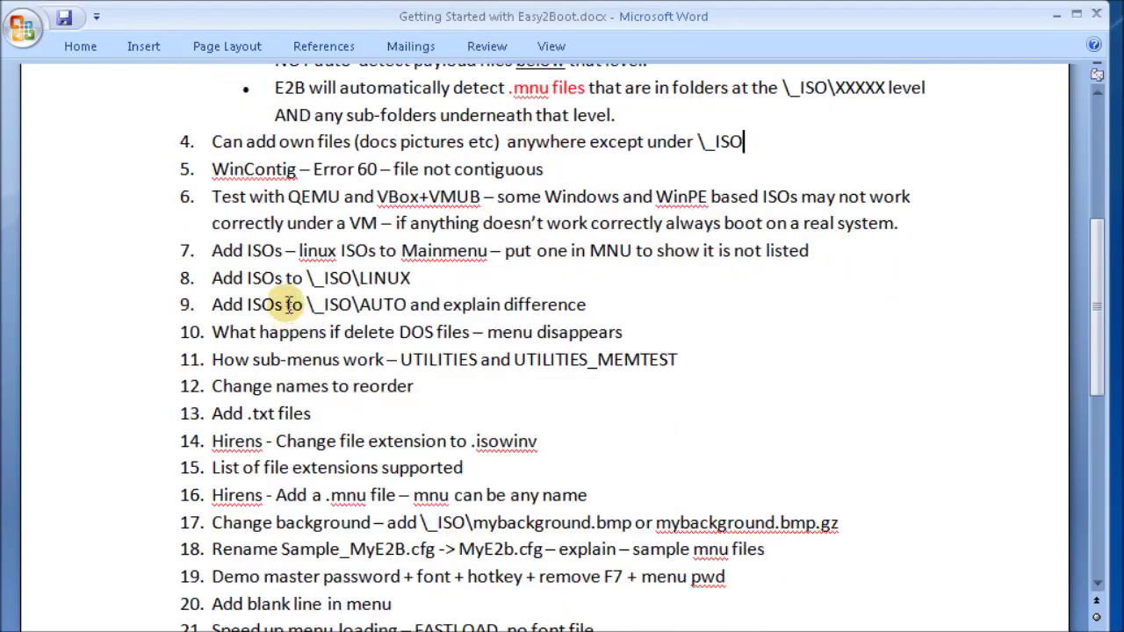
pyautogui.scroll(-1, 276, 344)
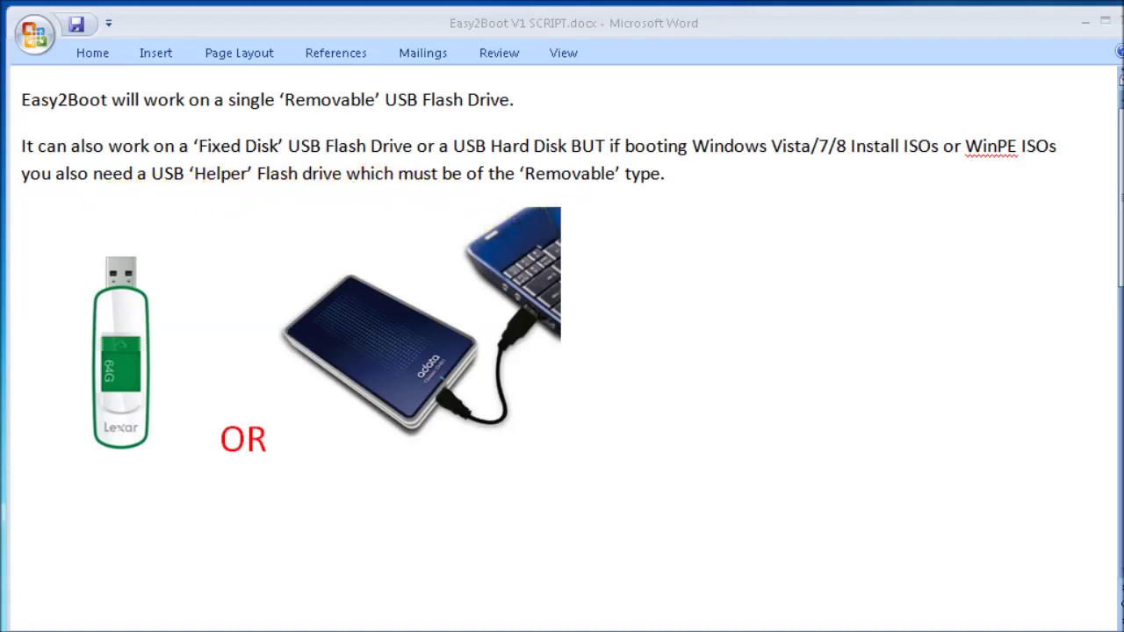
# Switch from Word over to the RMPrepUSB window
pyautogui.hotkey('alt', 'Tab')
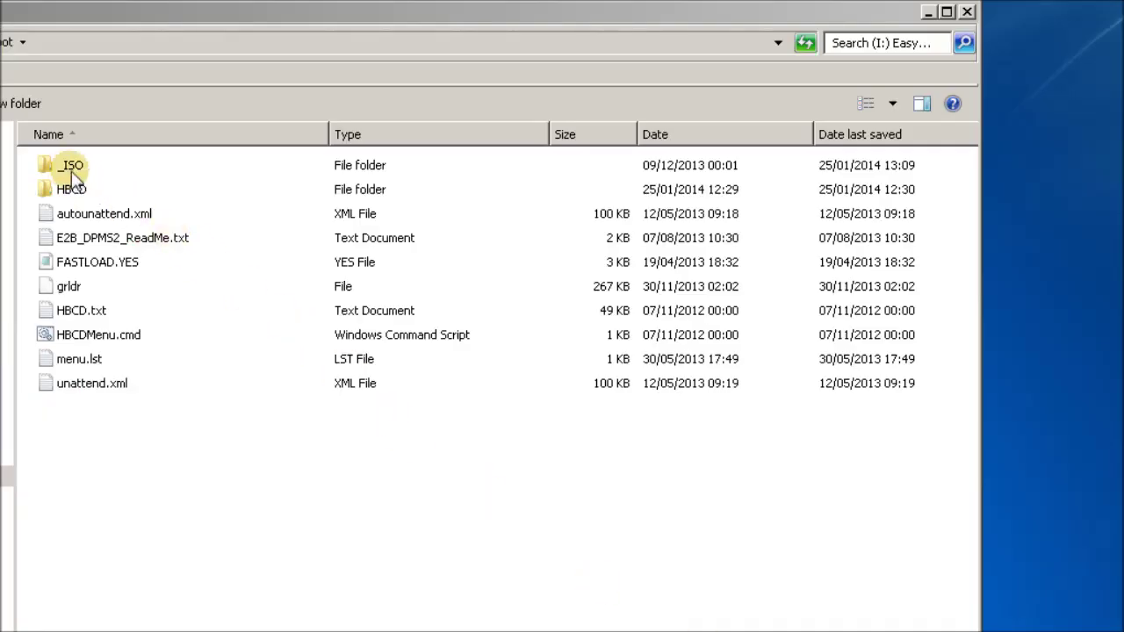
# Go into _ISO\docs\USB FLASH DRIVE HELPER FILES on the Easy2Boot drive
pyautogui.doubleClick(73, 169)
pyautogui.click(85, 263)
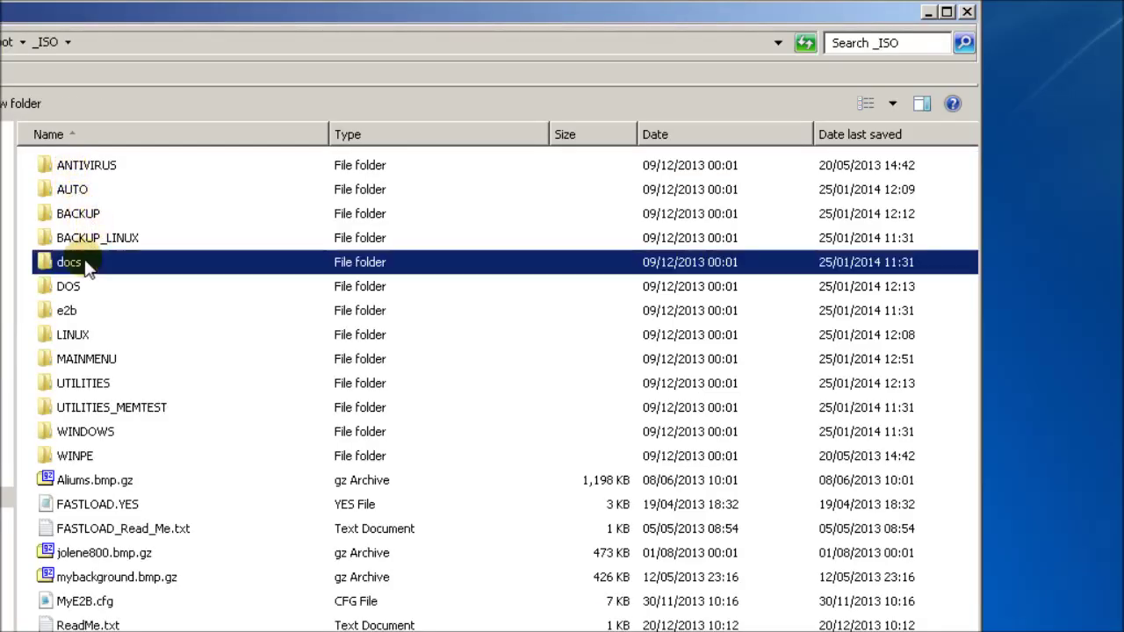
pyautogui.doubleClick(86, 263)
pyautogui.doubleClick(156, 264)
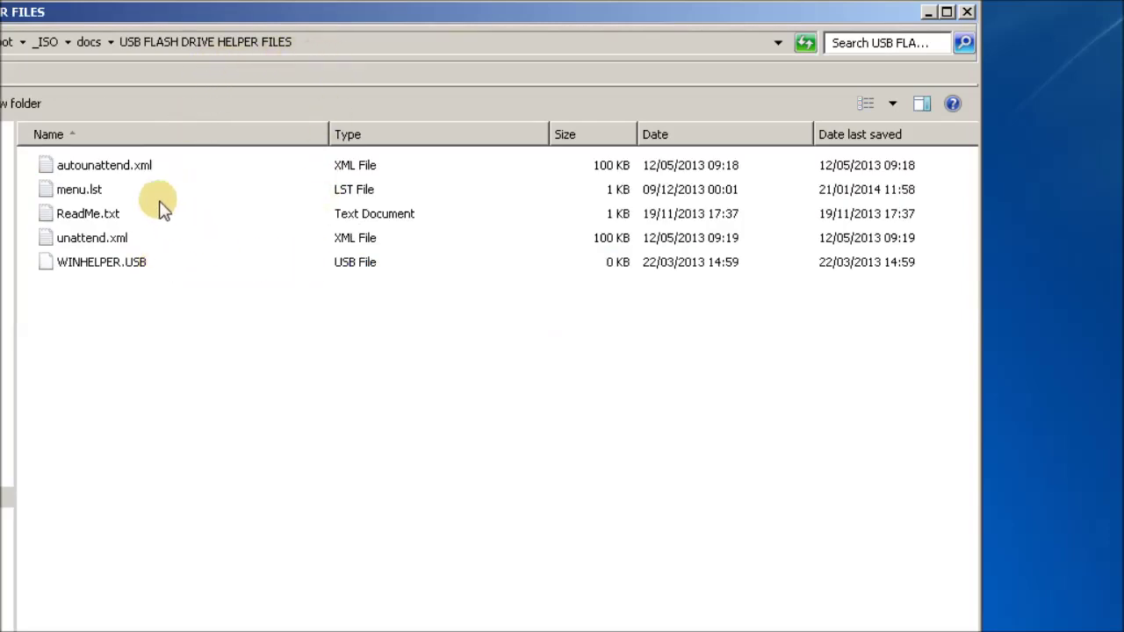
# Select all five helper files, from autounattend.xml to WINHELPER.USB
pyautogui.click(120, 165)
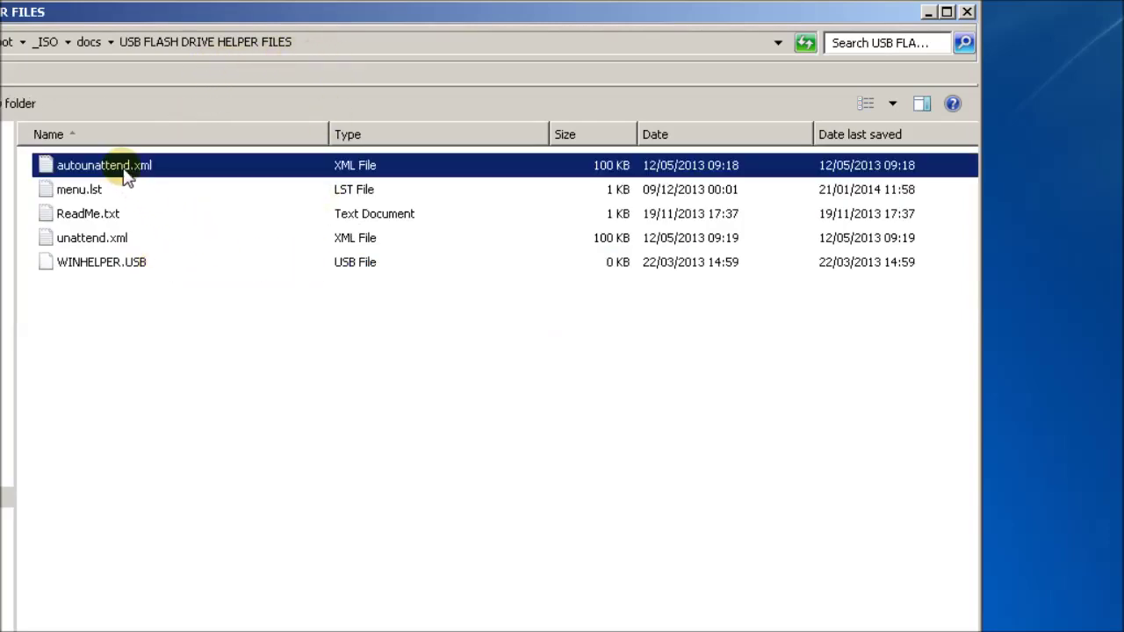
pyautogui.click(115, 263)
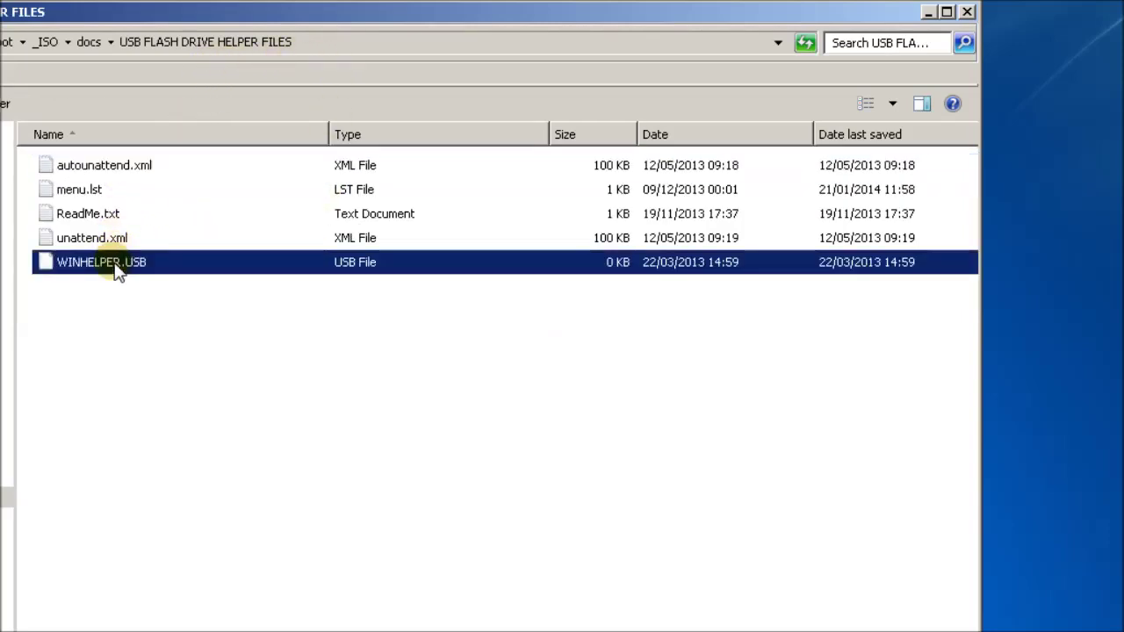
pyautogui.keyDown('shift'); pyautogui.click(119, 167); pyautogui.keyUp('shift')
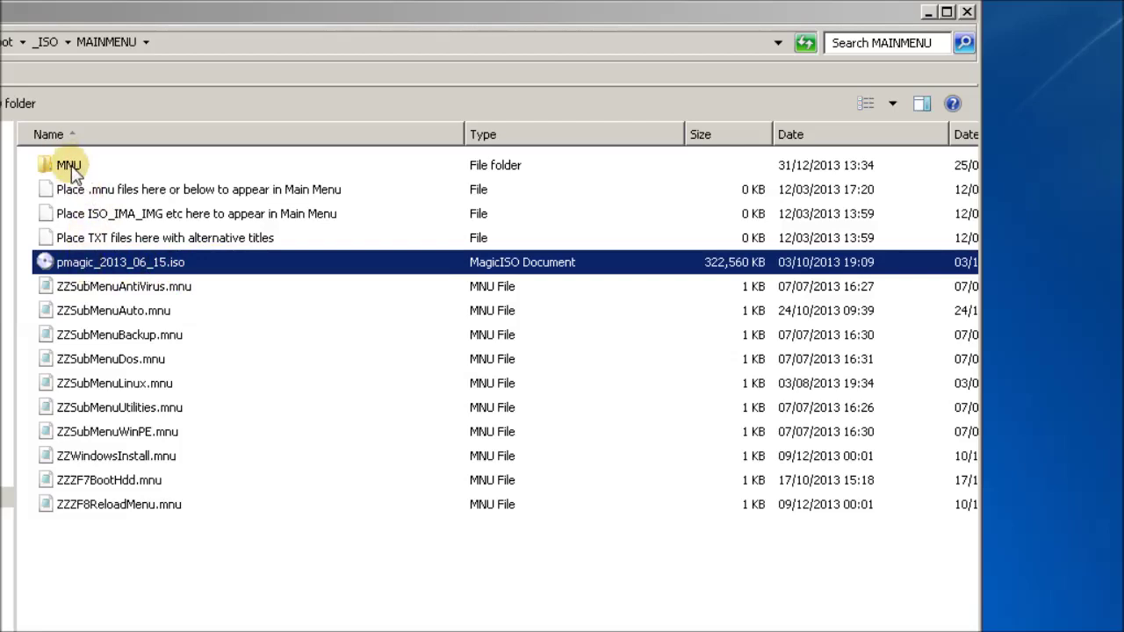
# Look inside _ISO\MAINMENU\MNU, then return to the Easy2Boot drive root
pyautogui.doubleClick(69, 167)
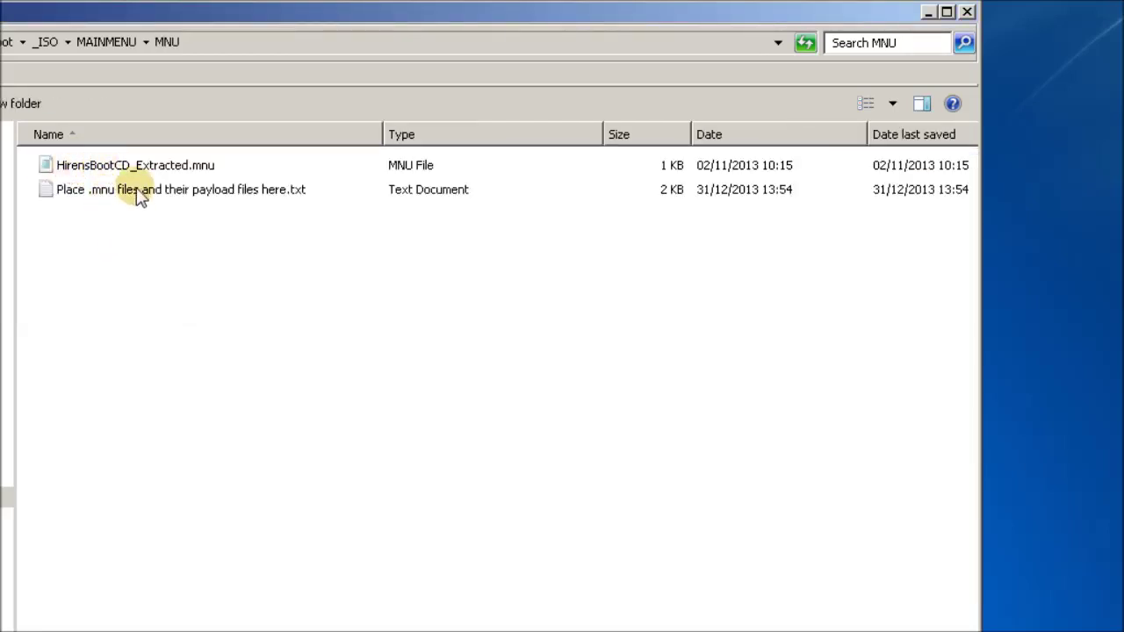
pyautogui.click(96, 41)
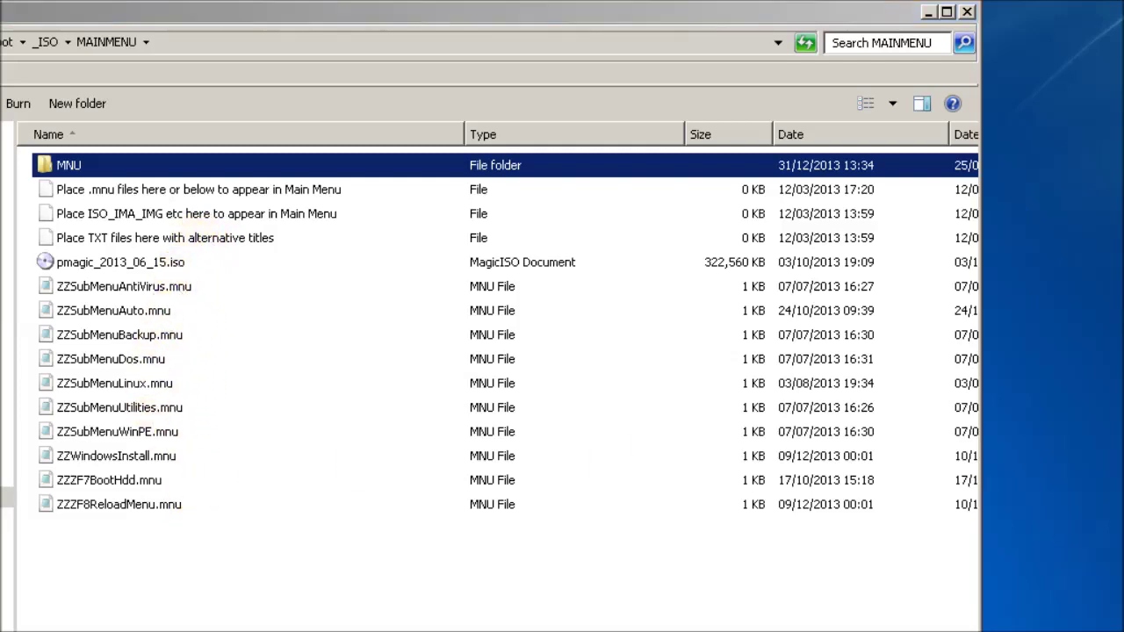
pyautogui.click(11, 43)
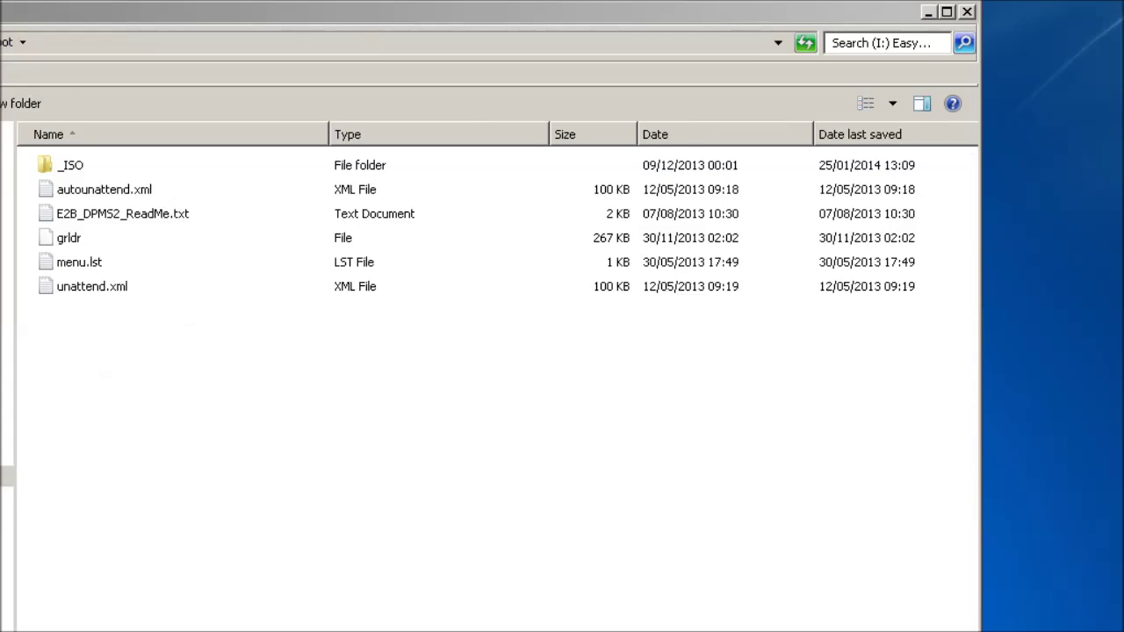
# Create 'STEVES FOLDER' at the drive root, open it, and go back to the root
pyautogui.click(194, 373)
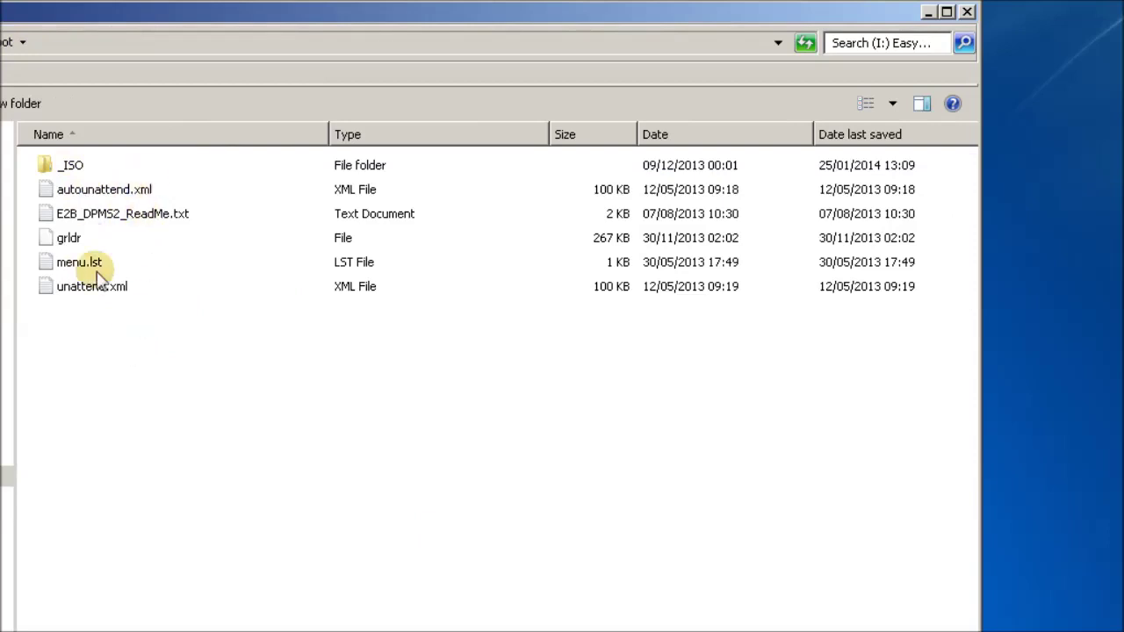
pyautogui.rightClick(153, 386)
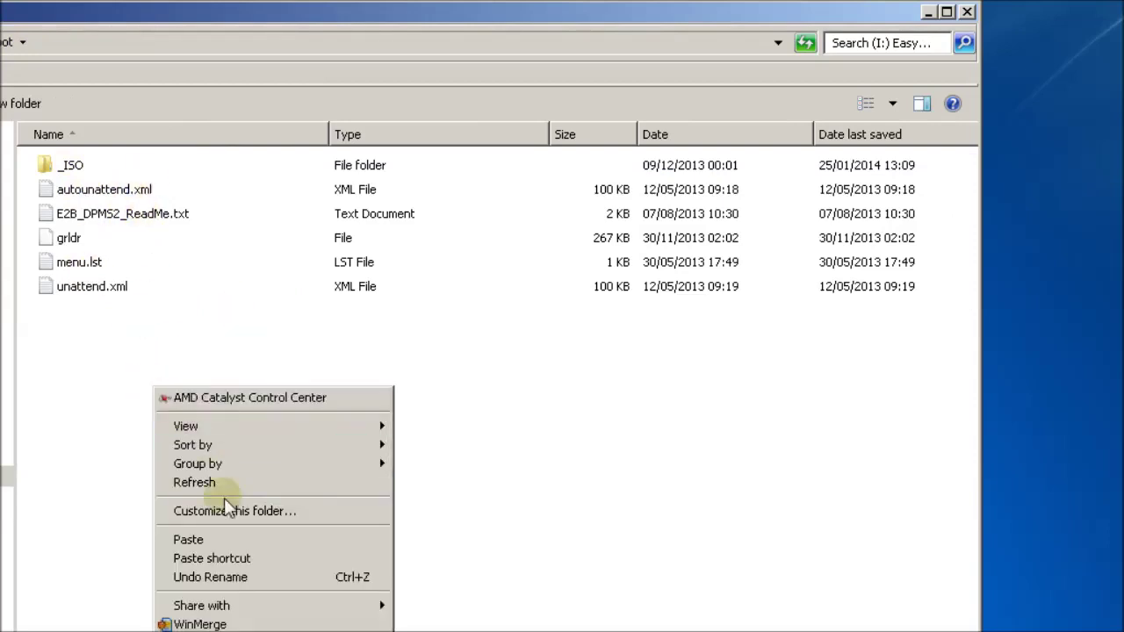
pyautogui.hotkey('ctrl', 'shift', 'n')
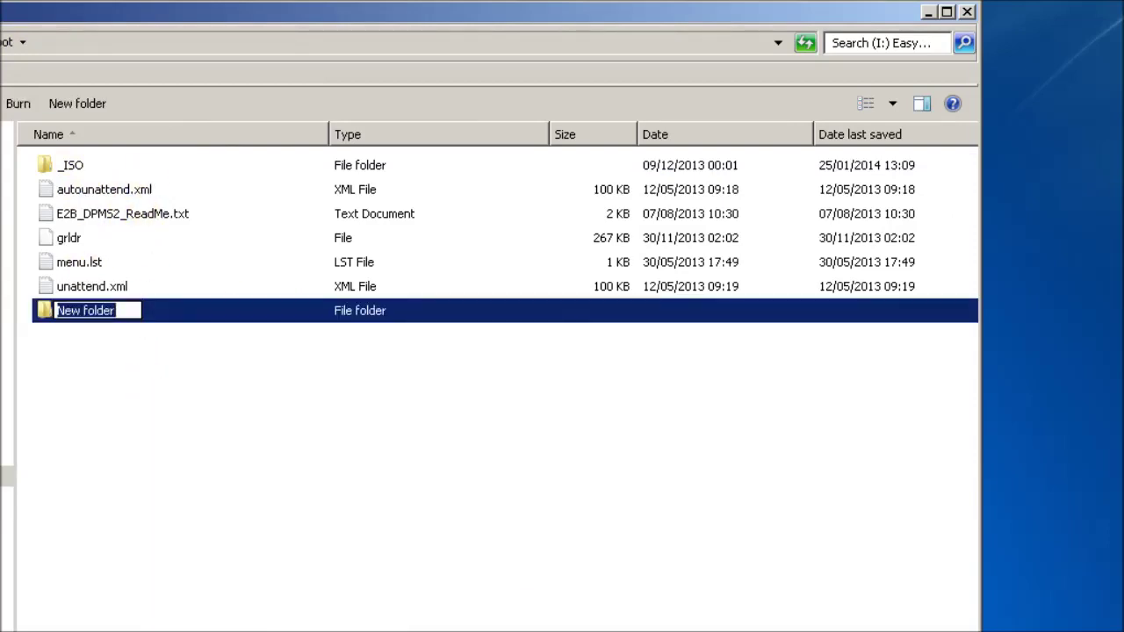
pyautogui.write('STEV')
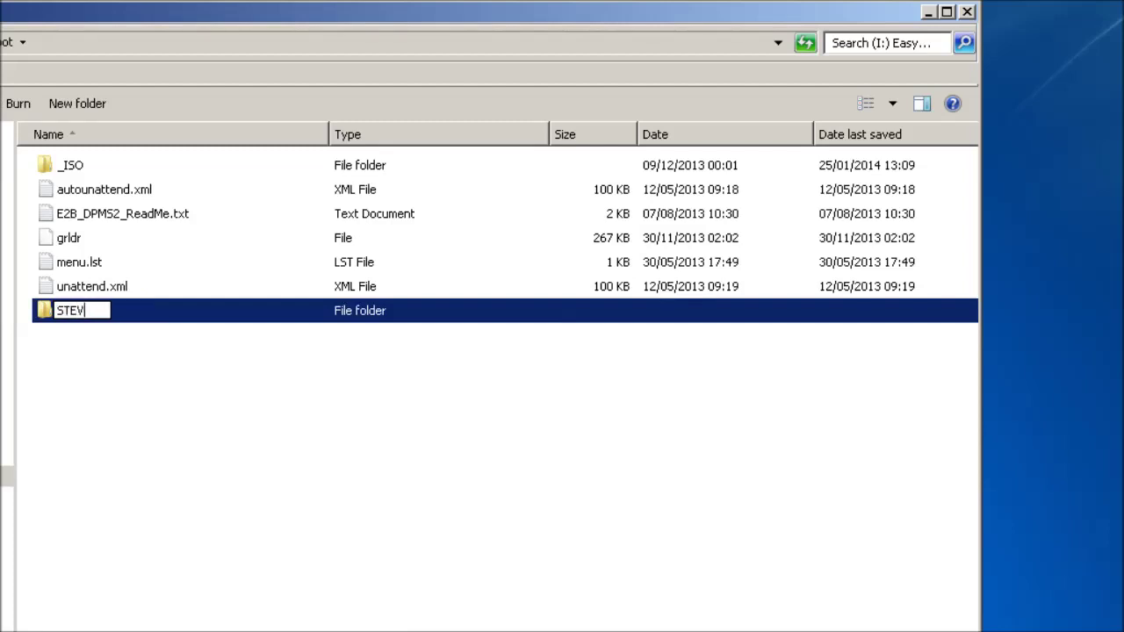
pyautogui.write('ES FOLDER')
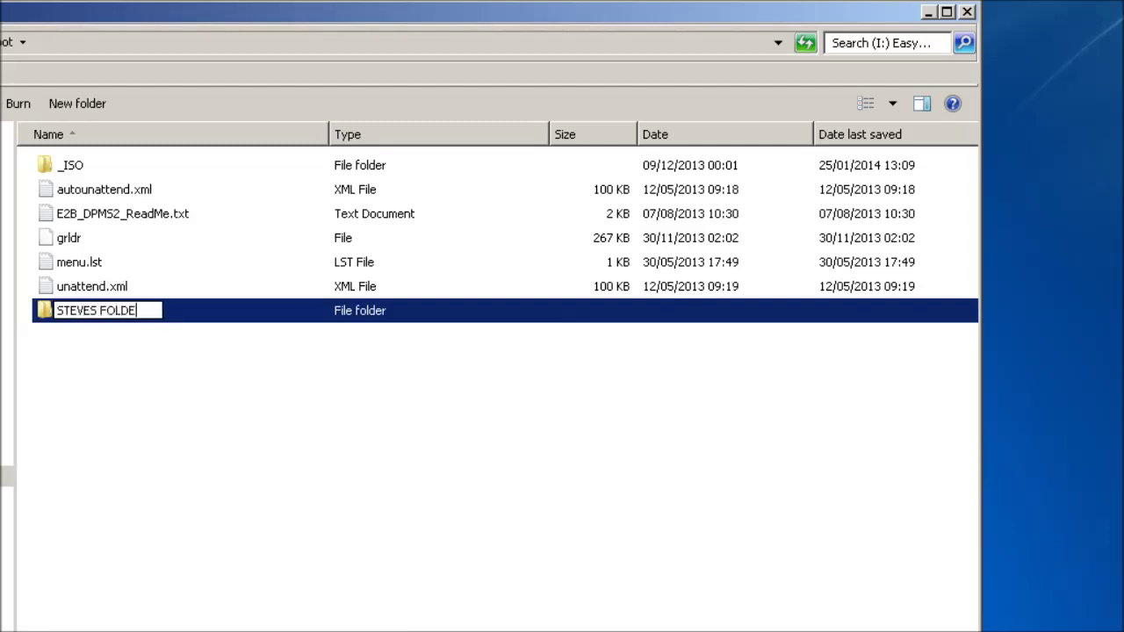
pyautogui.press('Return')
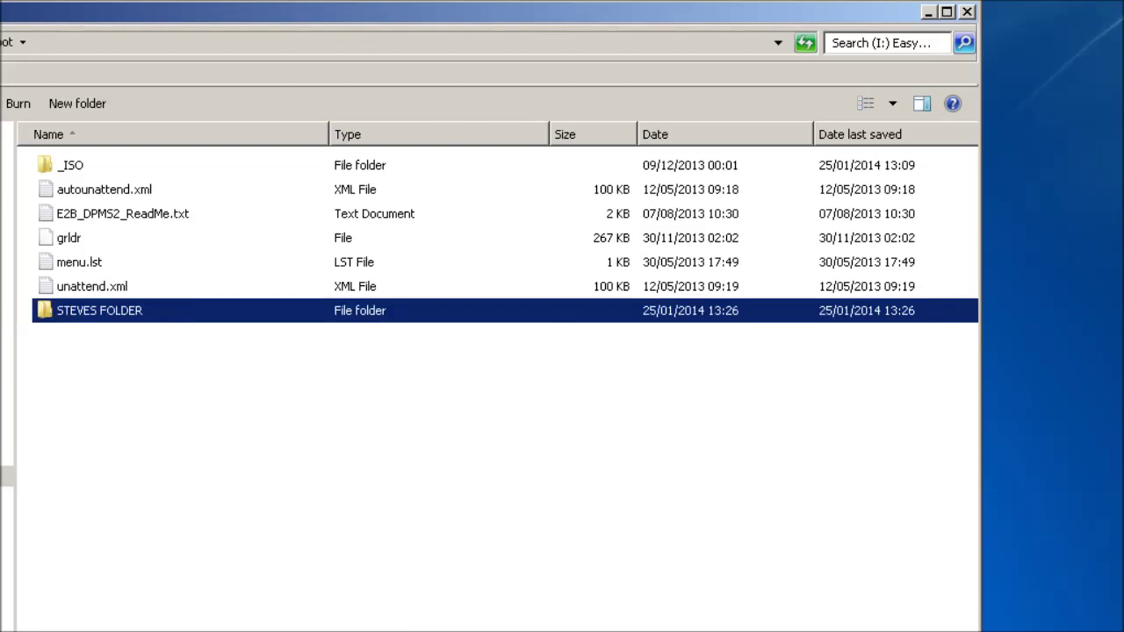
pyautogui.press('Return')
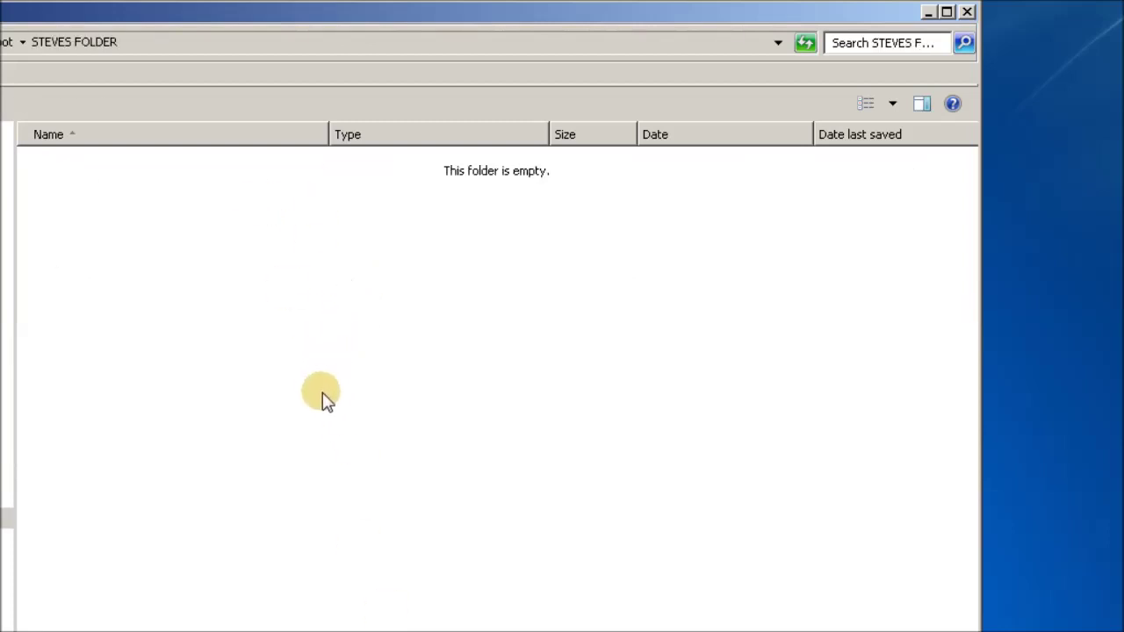
pyautogui.click(5, 41)
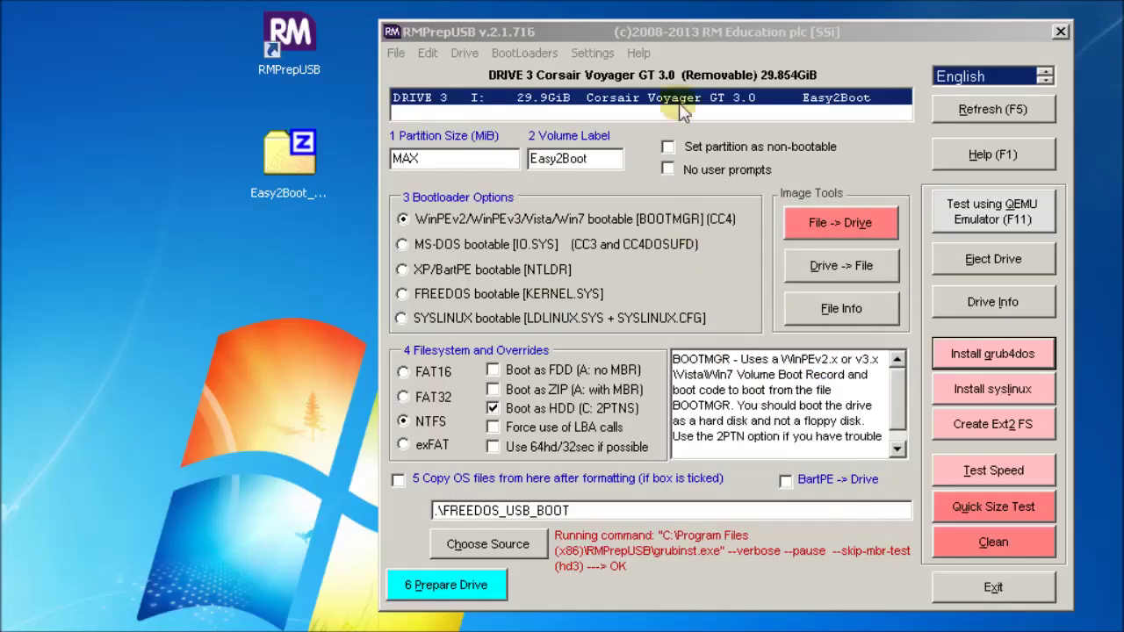
# Run WinContig from the Drive menu to make all files on drive I: contiguous
pyautogui.click(652, 27)
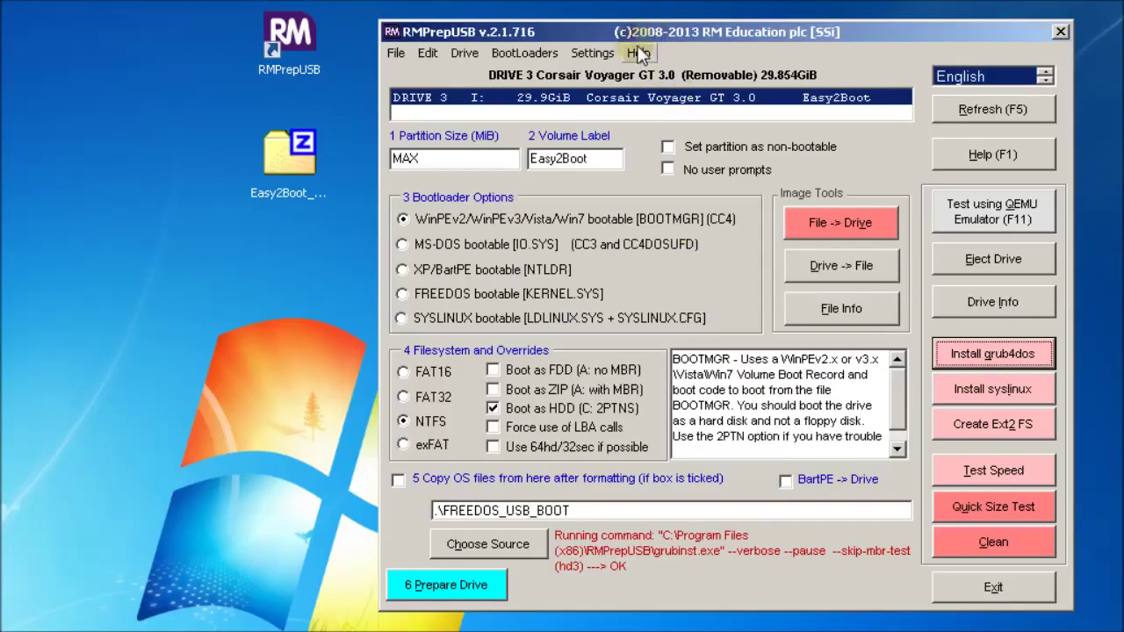
pyautogui.click(466, 53)
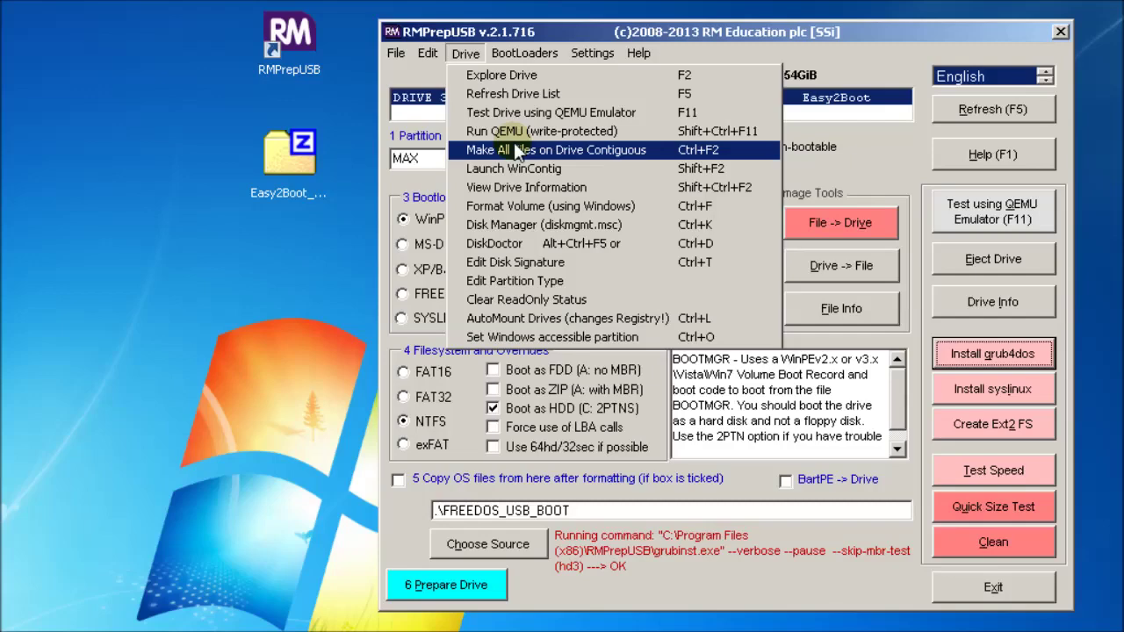
pyautogui.click(619, 158)
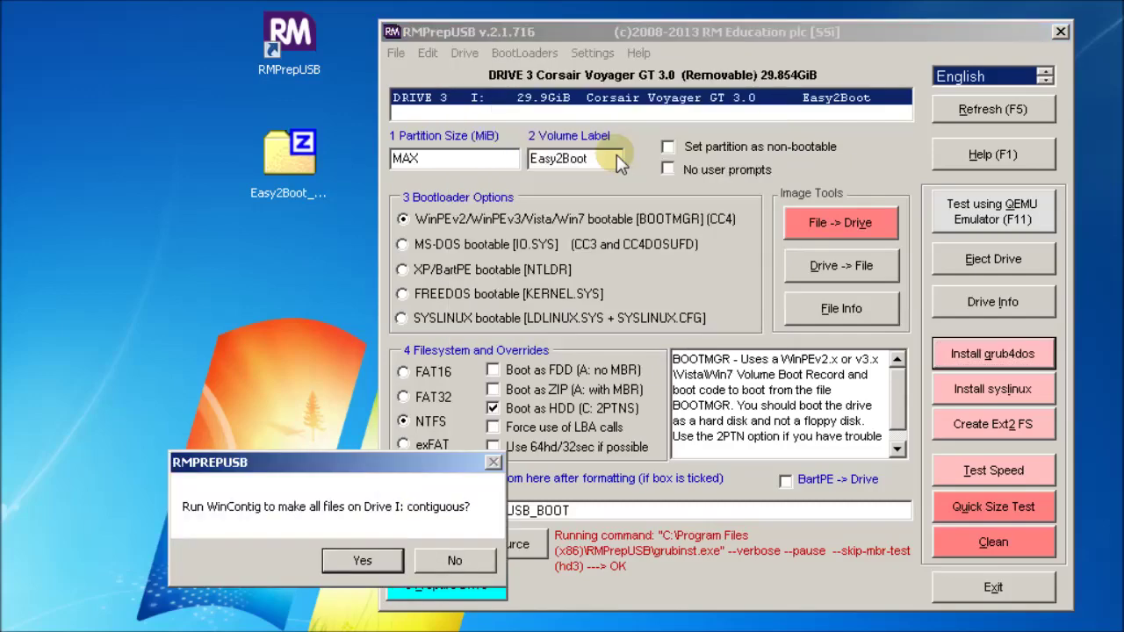
pyautogui.click(363, 561)
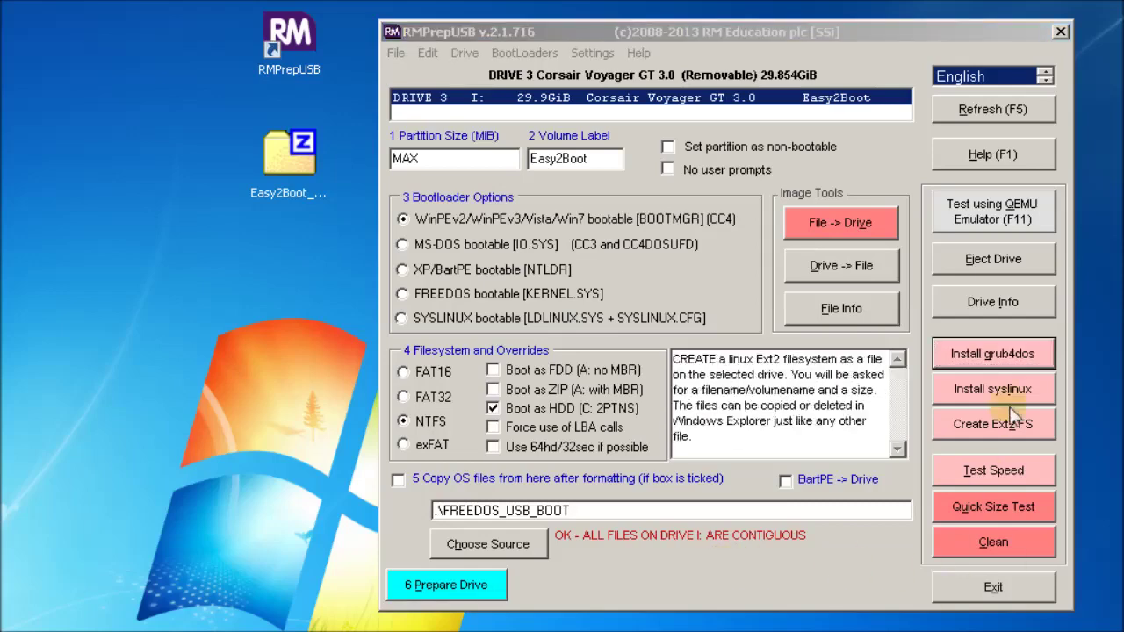
# Start a QEMU test of the drive with virtual disk 0 and 885 MiB RAM
pyautogui.click(1024, 207)
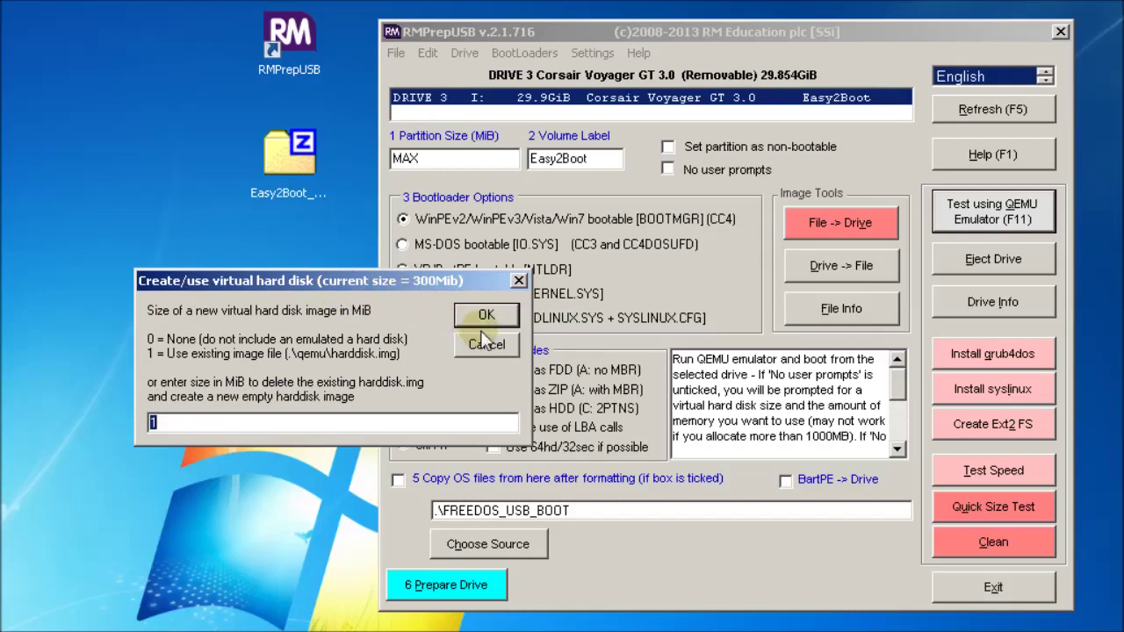
pyautogui.write('0')
pyautogui.click(488, 318)
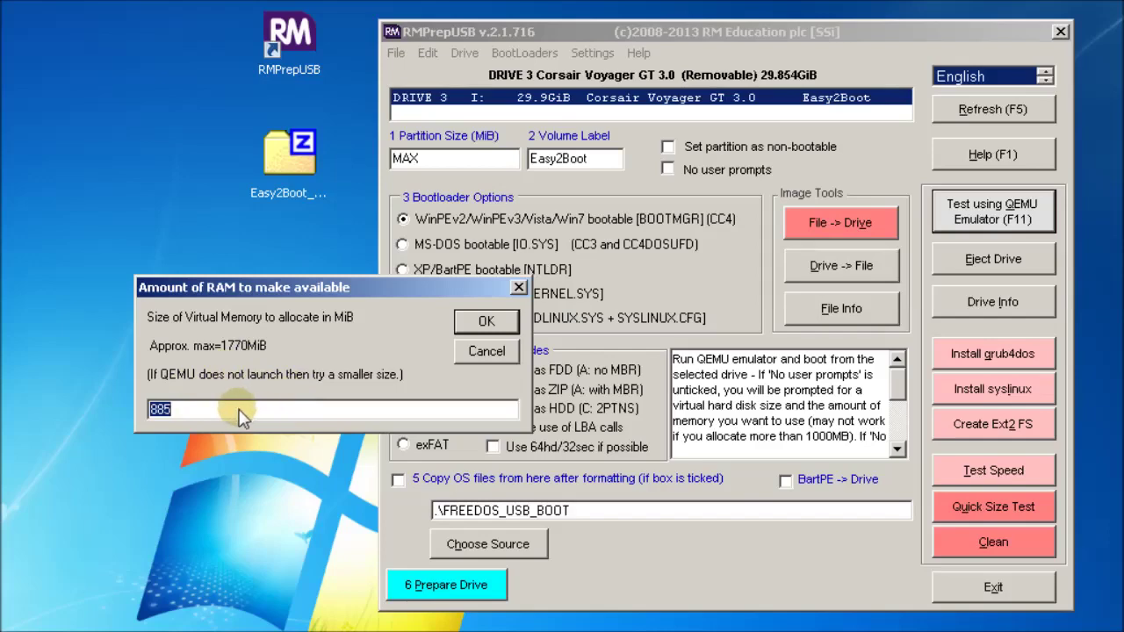
pyautogui.click(484, 323)
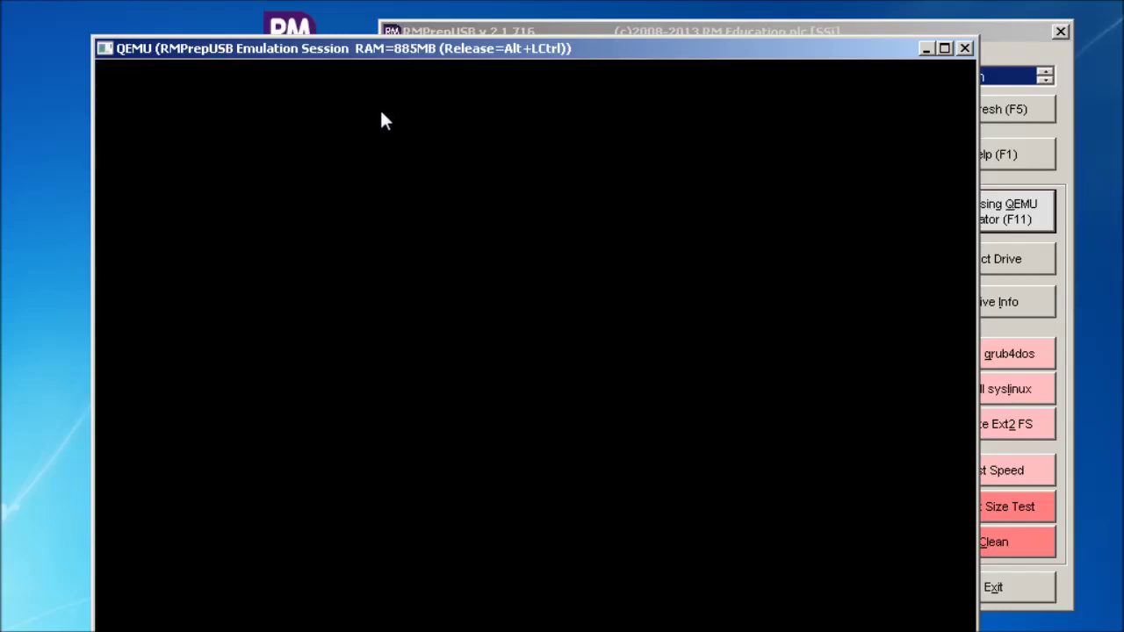
# Move the QEMU emulator window up and to the right
pyautogui.moveTo(488, 54); pyautogui.dragTo(527, 18)
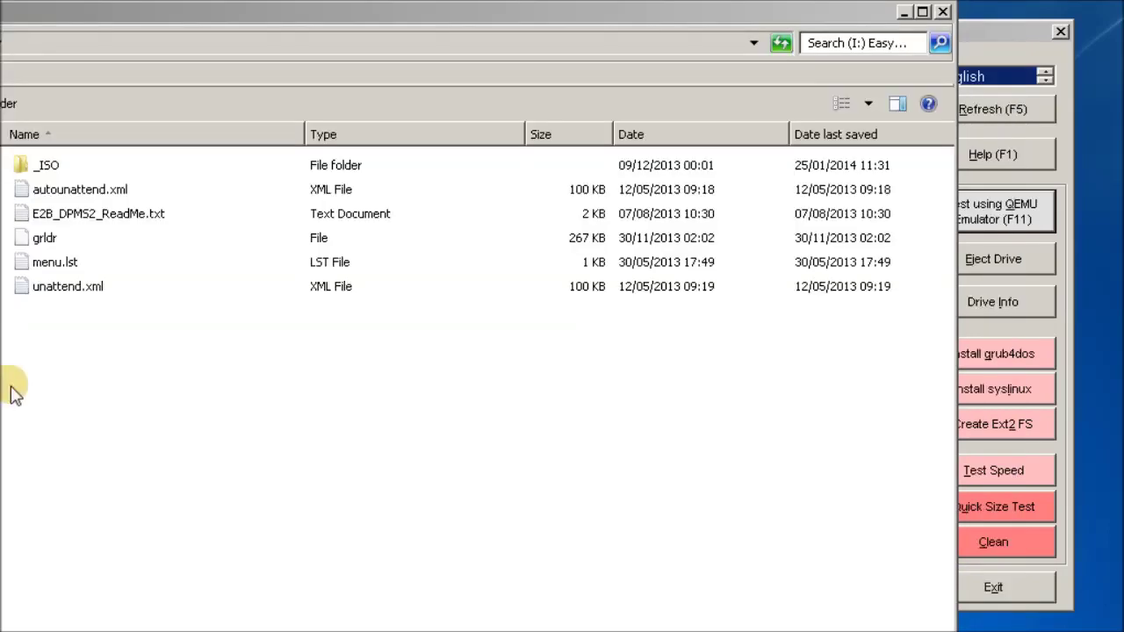
# Paste pmagic_2013_06_15.iso into the _ISO\MAINMENU folder
pyautogui.doubleClick(49, 166)
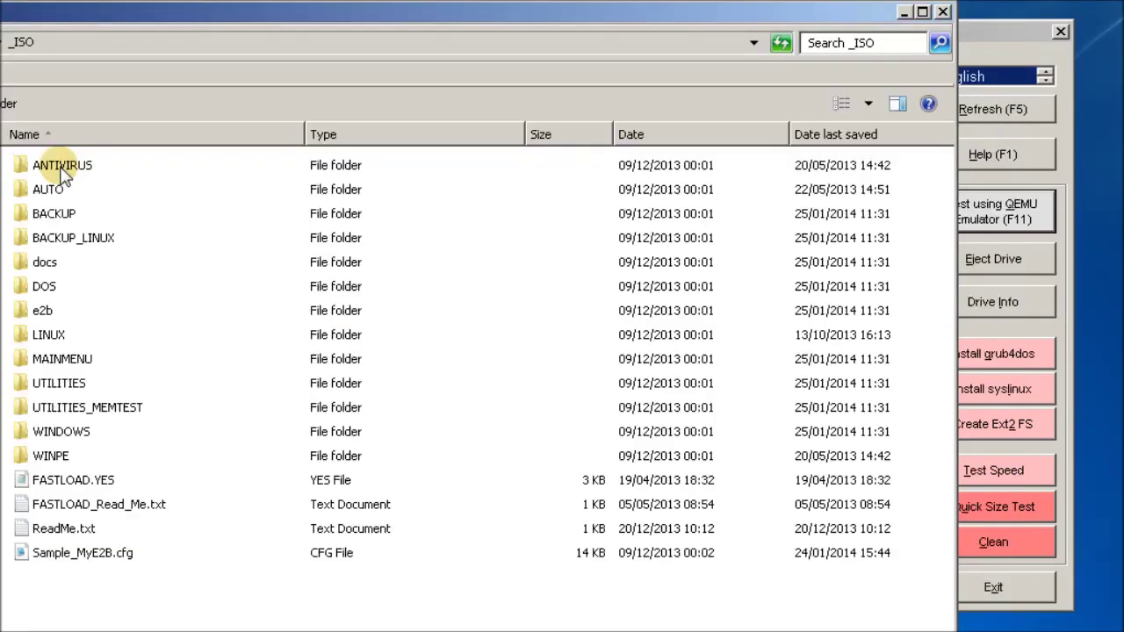
pyautogui.doubleClick(61, 359)
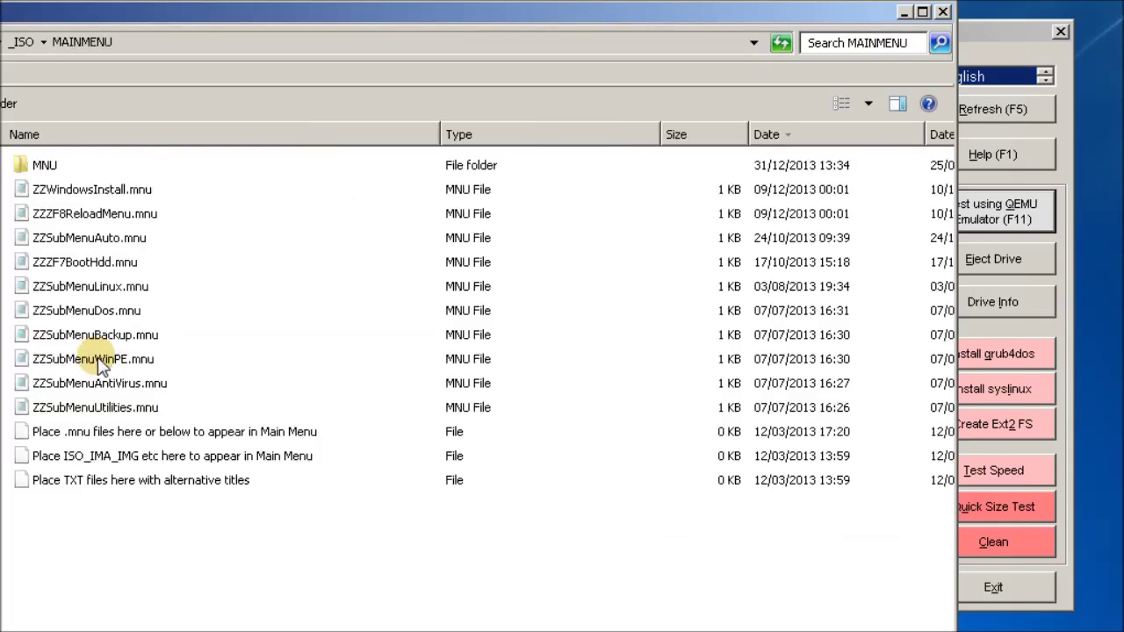
pyautogui.rightClick(254, 525)
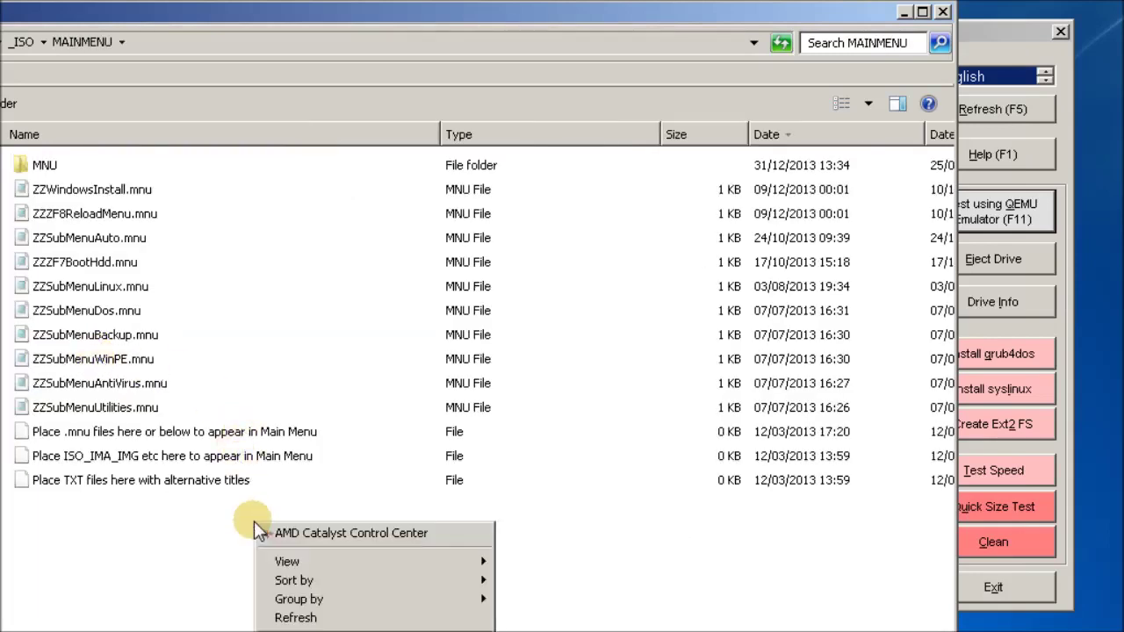
pyautogui.press('Escape')
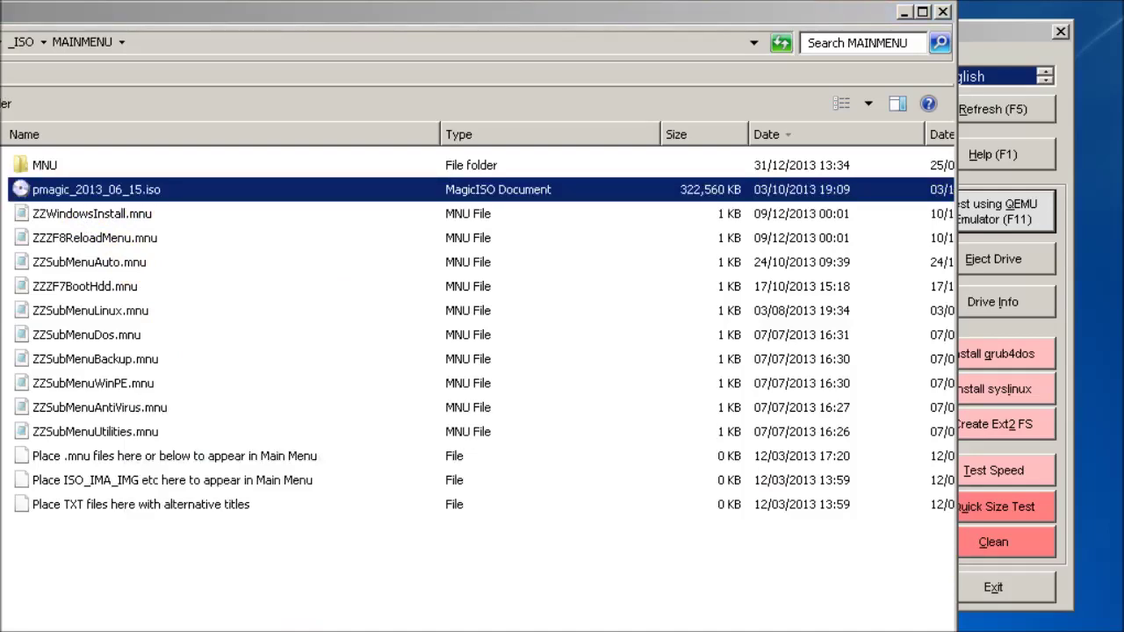
# Paste android-x86-2.2-r2-eeepc.iso into the empty _ISO\LINUX folder
pyautogui.click(25, 41)
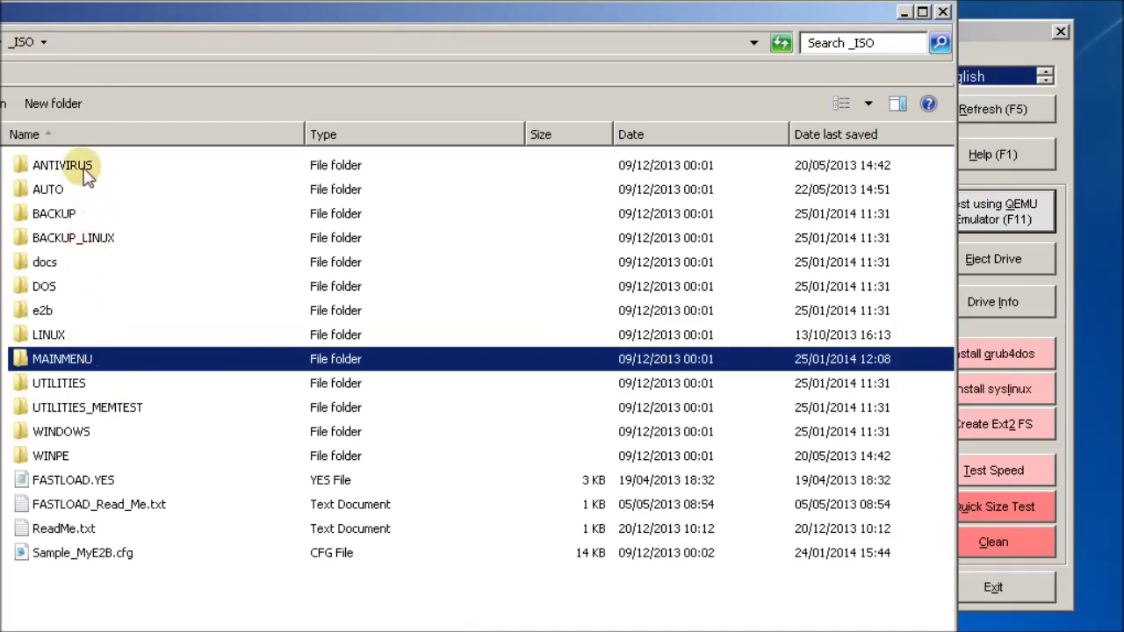
pyautogui.doubleClick(55, 333)
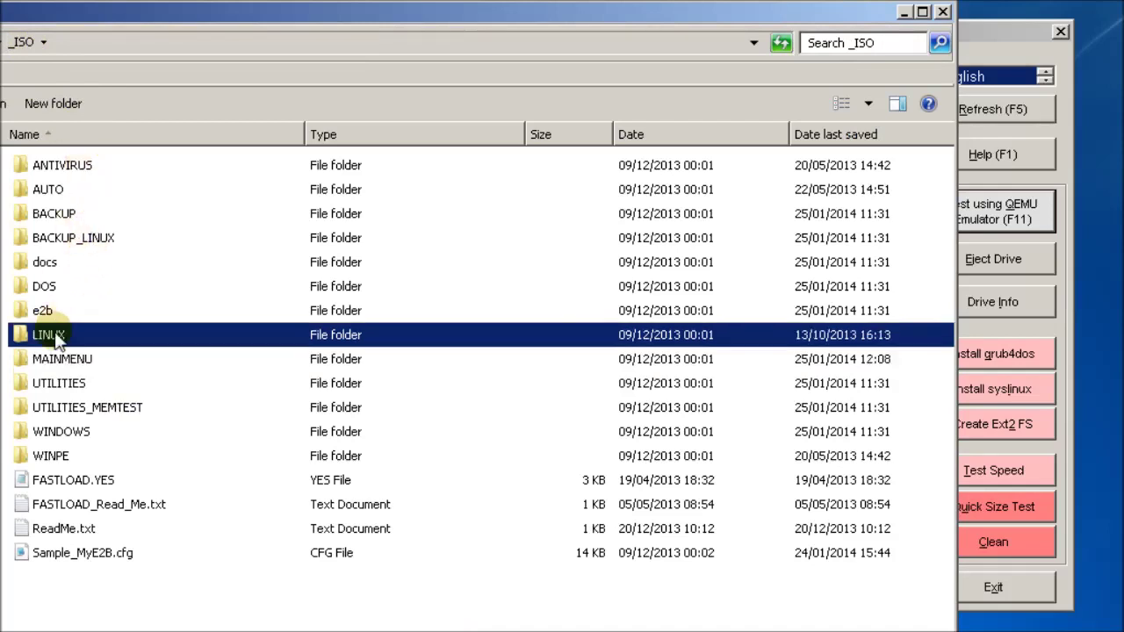
pyautogui.rightClick(202, 299)
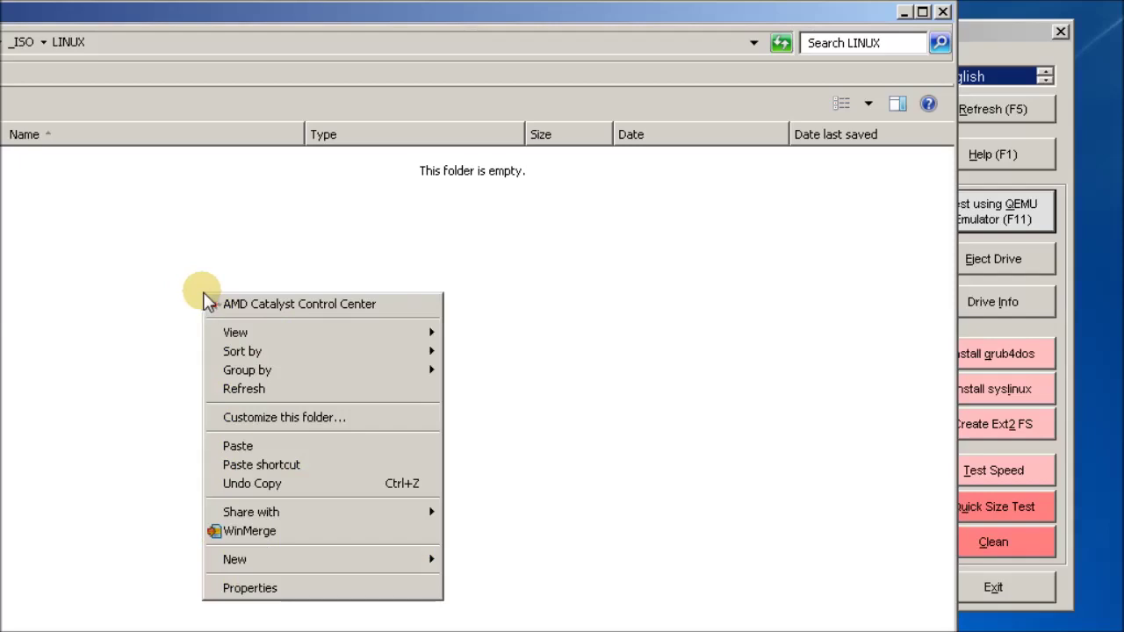
pyautogui.click(244, 445)
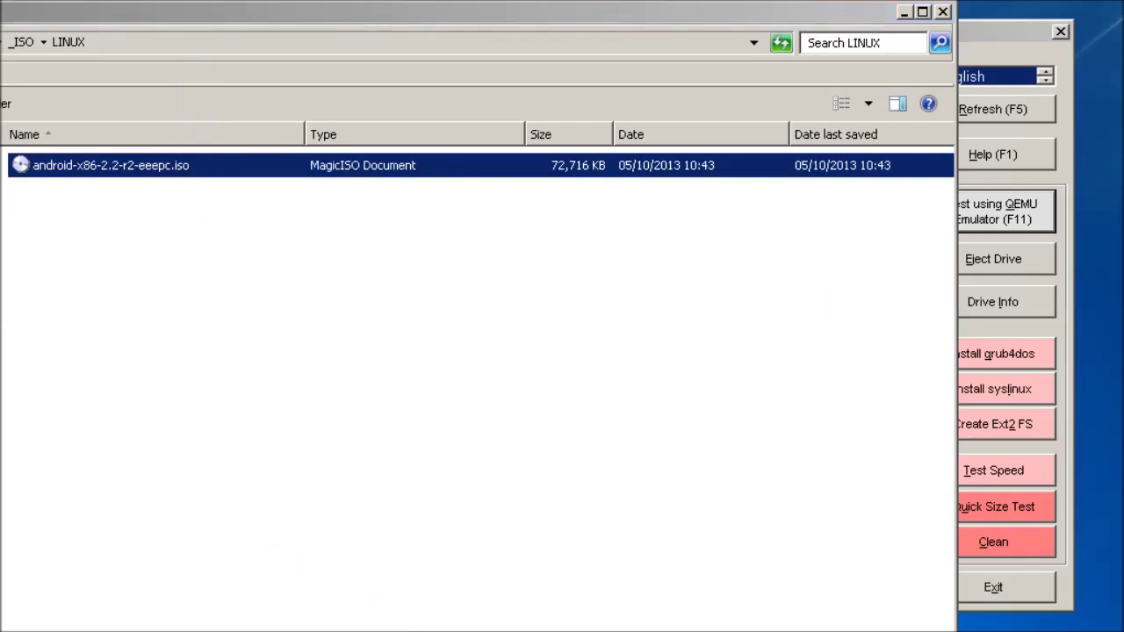
# Go up from the current folder and open the _ISO\AUTO folder
pyautogui.click(20, 48)
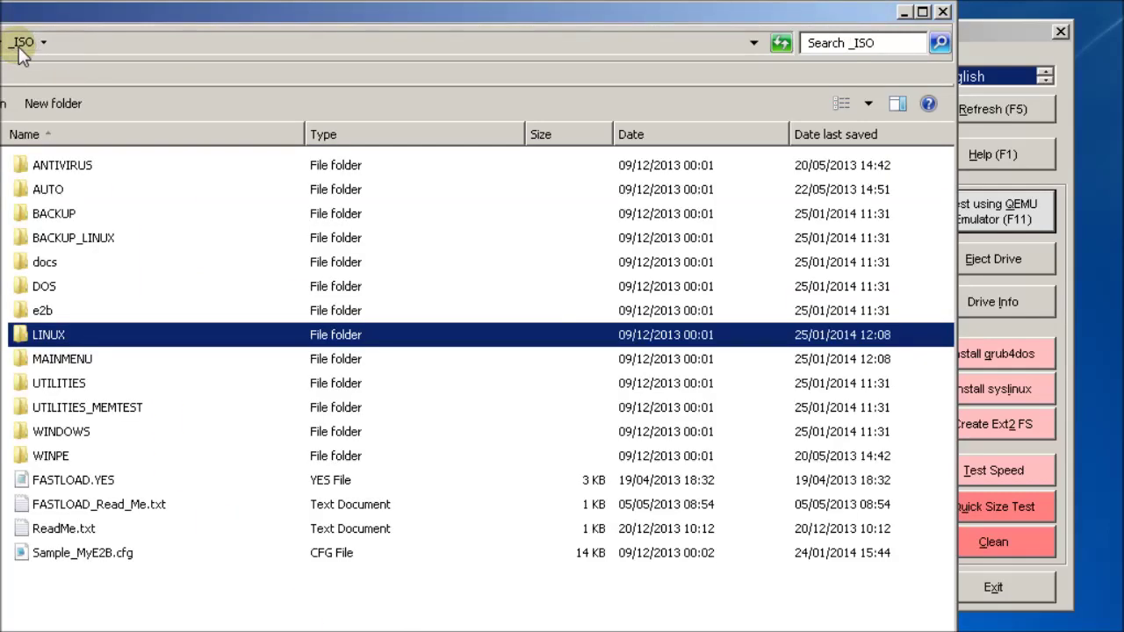
pyautogui.click(67, 193)
pyautogui.doubleClick(69, 199)
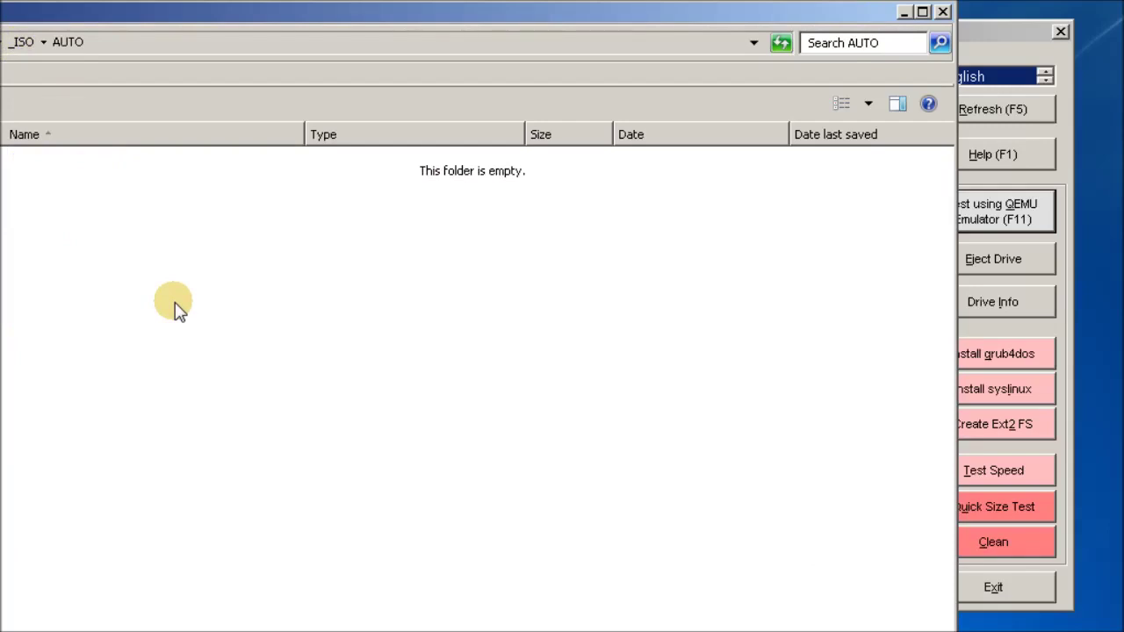
# Create a FRED subfolder in AUTO and paste Porteus-v2.0-i486.iso into it
pyautogui.rightClick(102, 252)
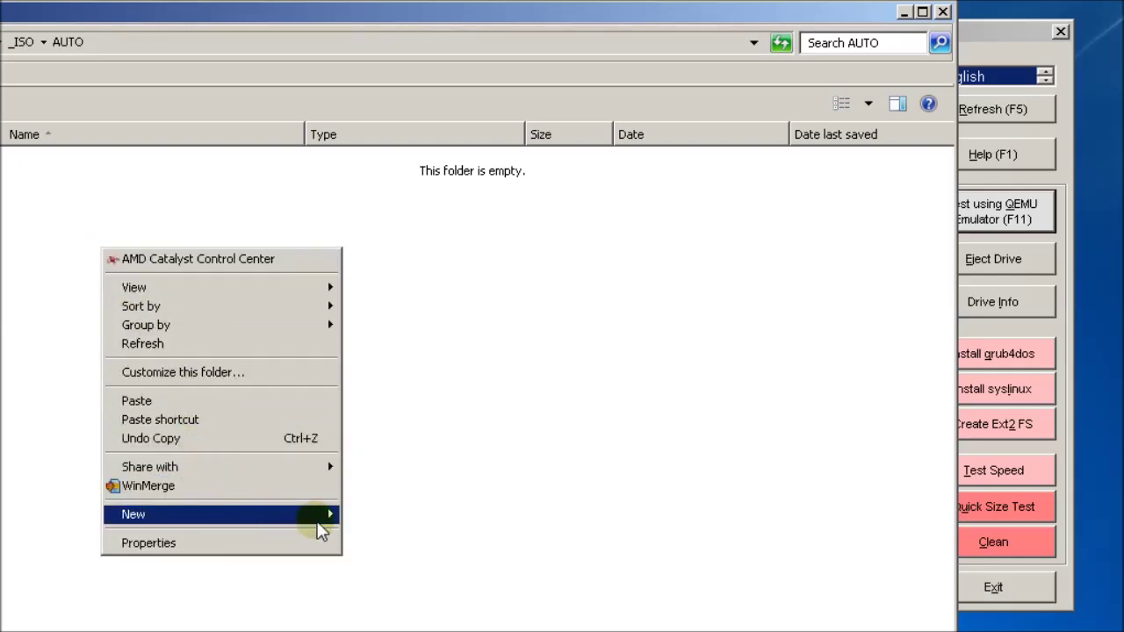
pyautogui.moveTo(323, 519)
pyautogui.click(362, 518)
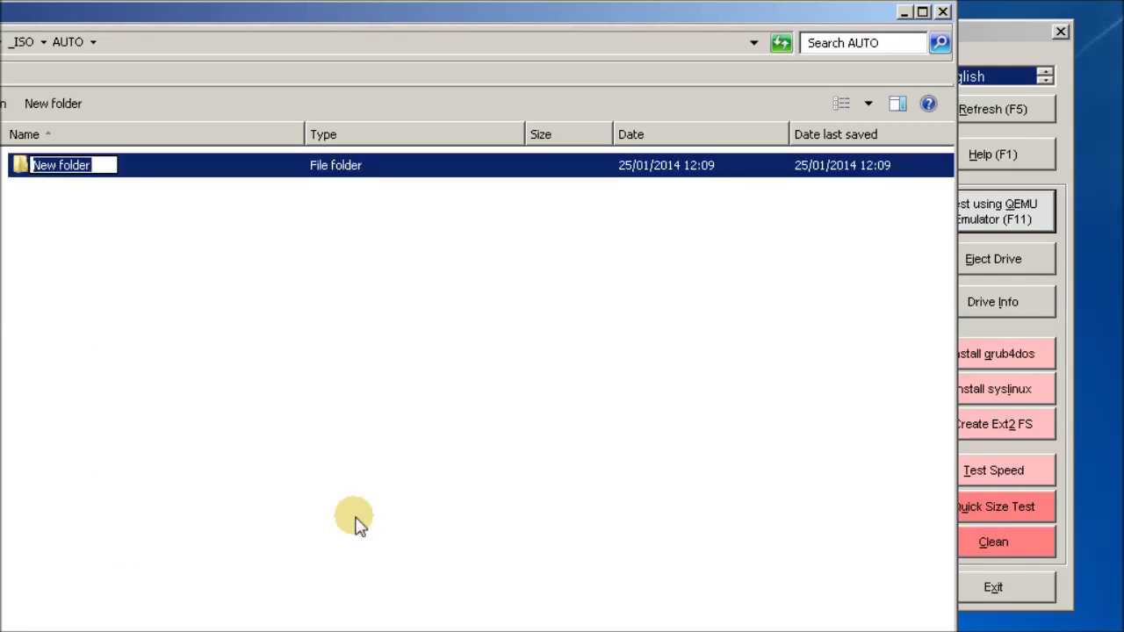
pyautogui.write('FRED')
pyautogui.press('Return')
pyautogui.press('Return')
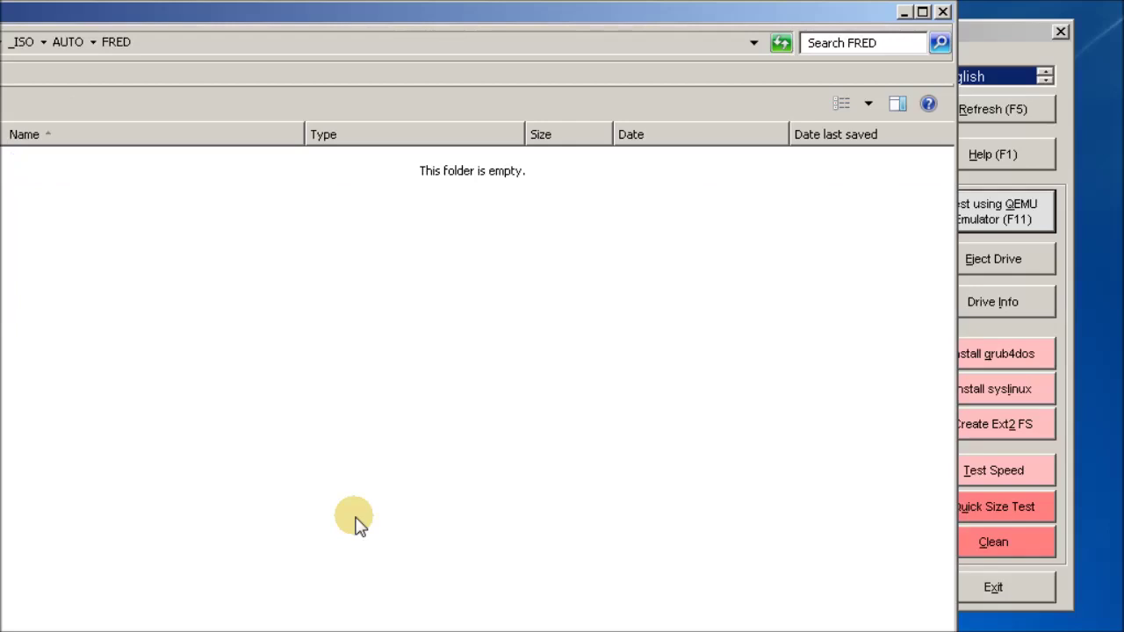
pyautogui.hotkey('ctrl', 'v')
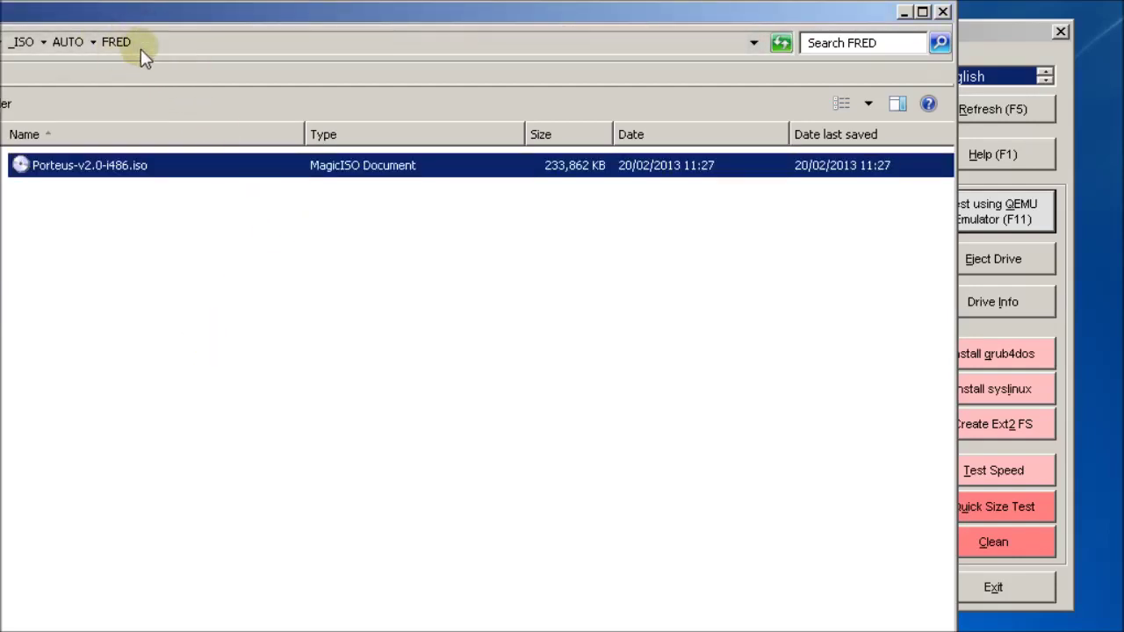
pyautogui.click(171, 261)
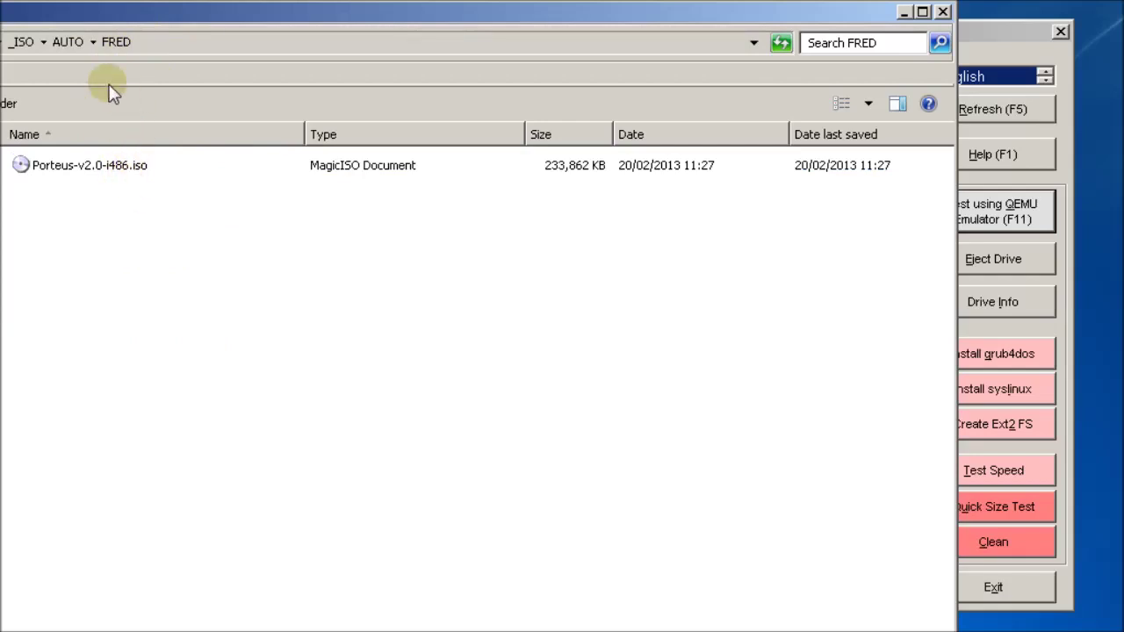
pyautogui.click(85, 38)
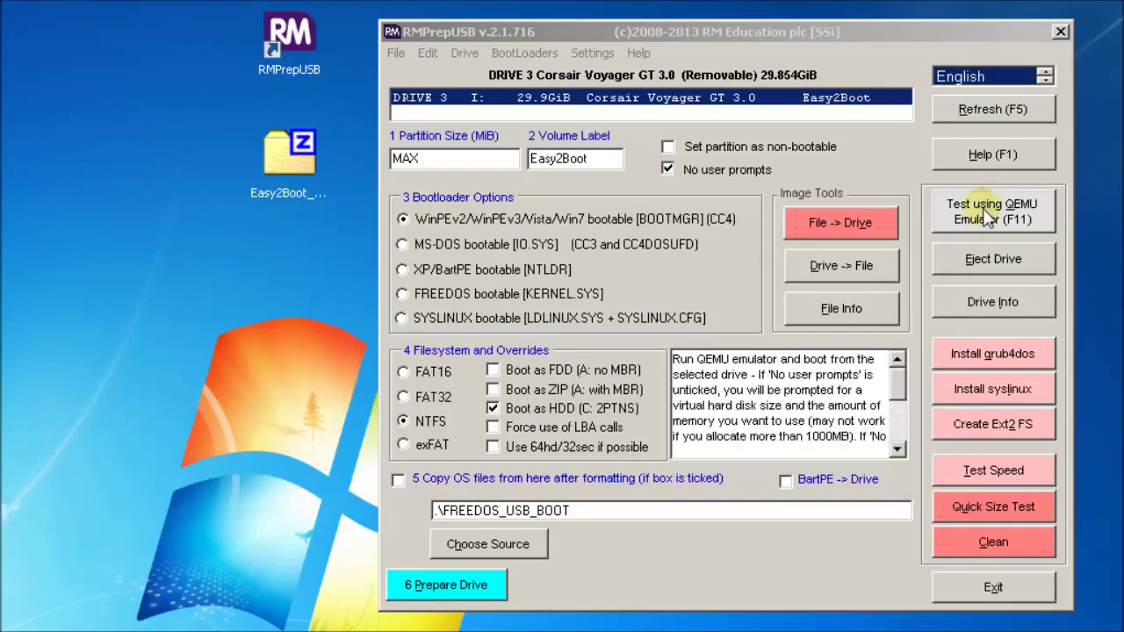
# Boot the Easy2Boot drive in QEMU, browse the LINUX Menu and return to the main menu
pyautogui.click(988, 218)
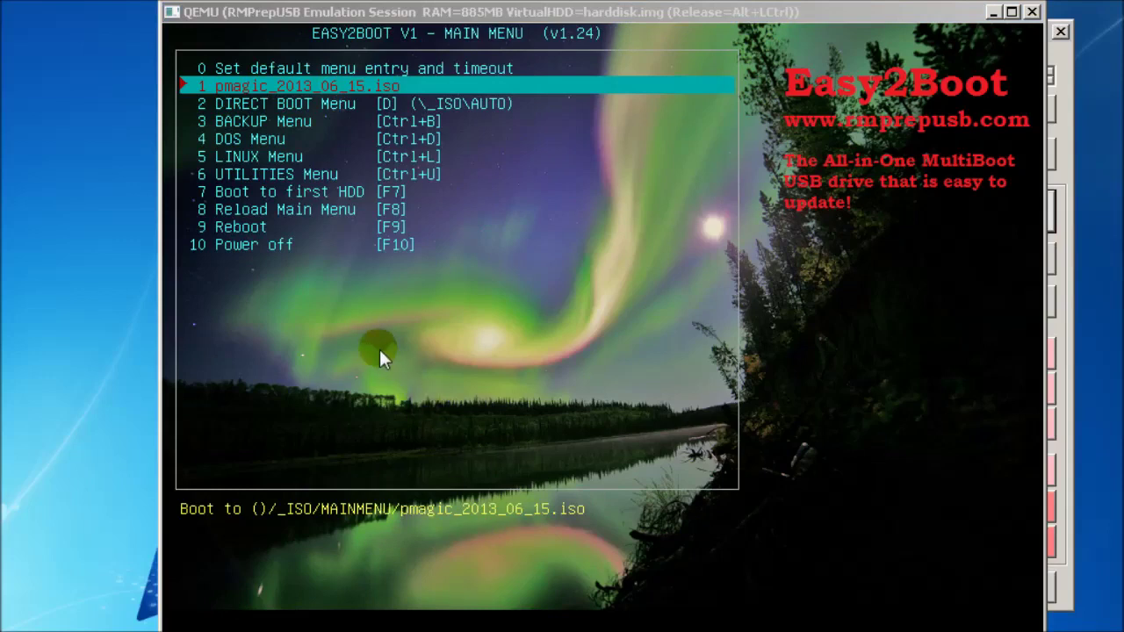
pyautogui.click(387, 86)
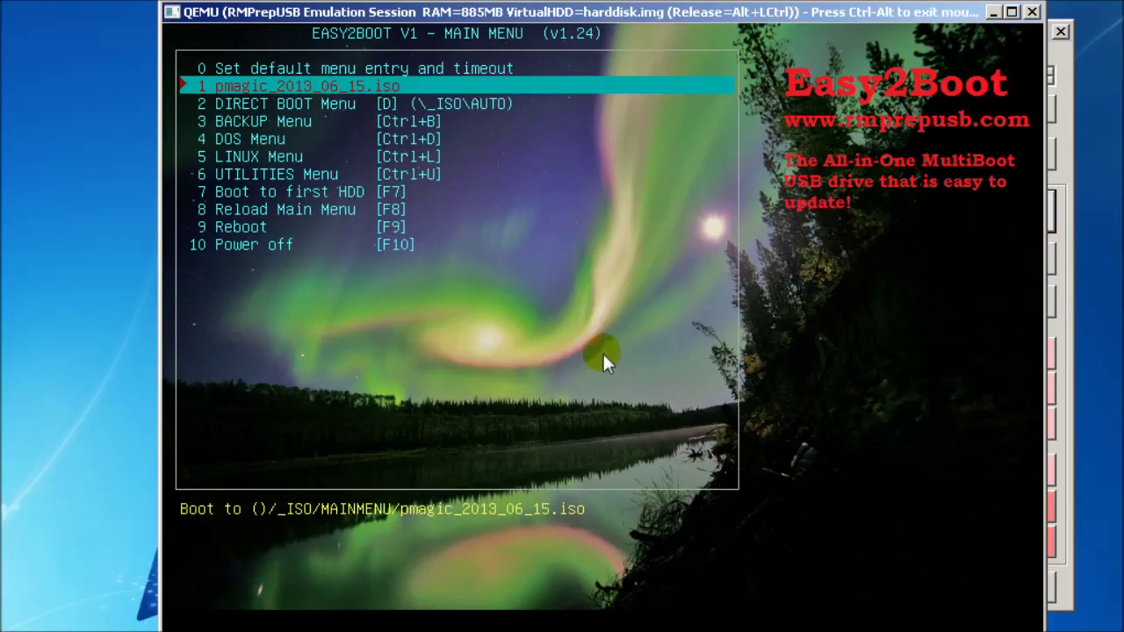
pyautogui.press('Down')
pyautogui.press('Up')
pyautogui.press('Down')
pyautogui.press('Down')
pyautogui.press('Down')
pyautogui.press('Down')
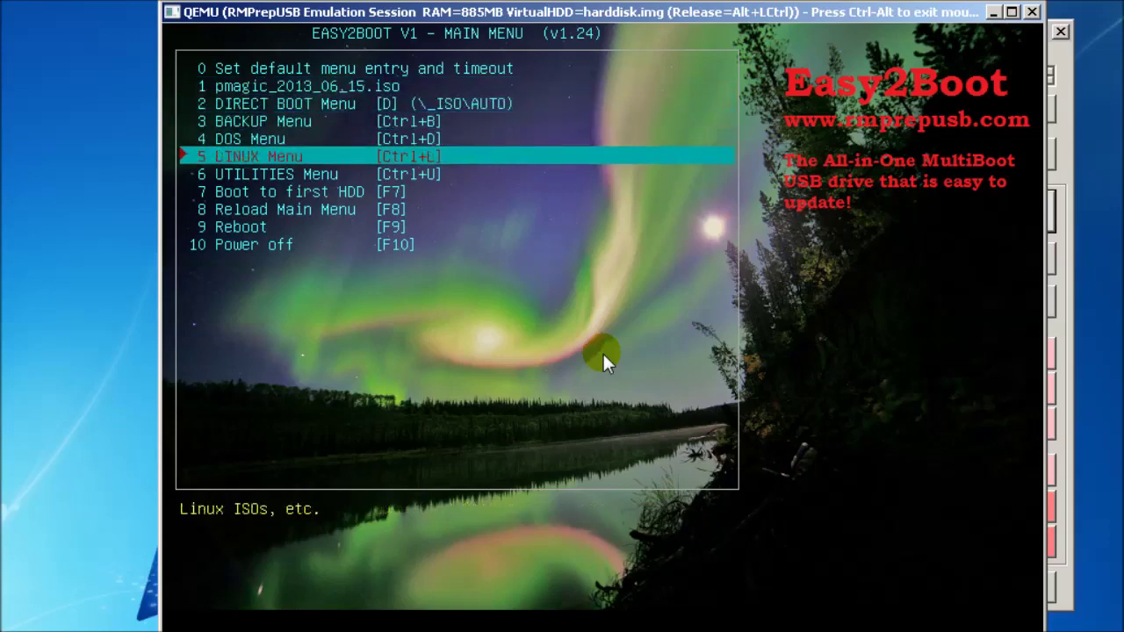
pyautogui.press('Return')
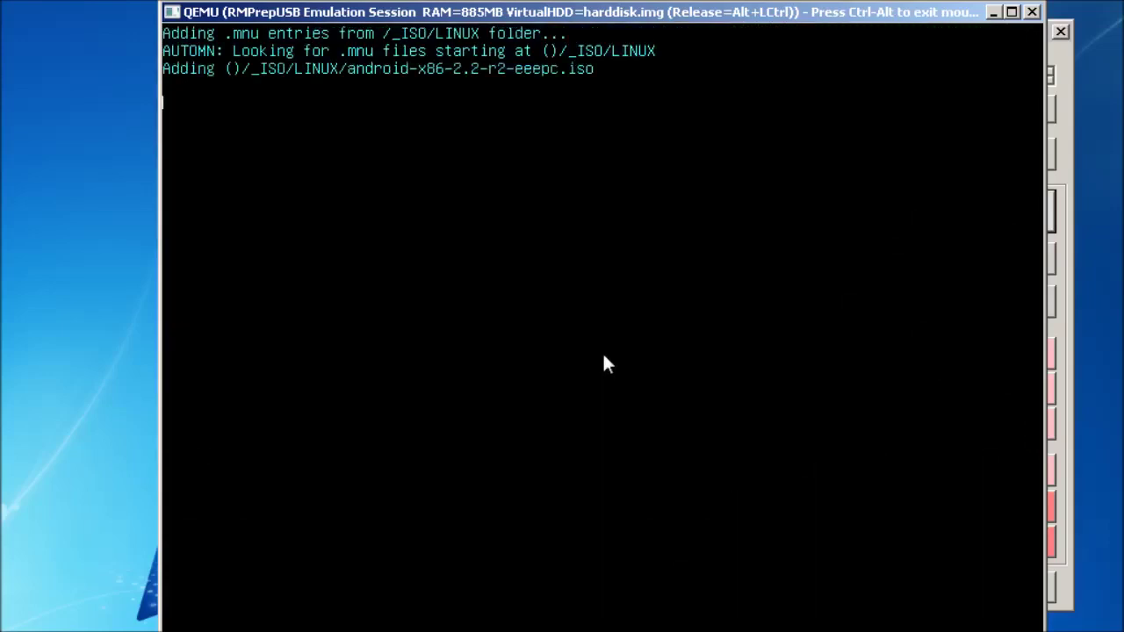
pyautogui.press('Down')
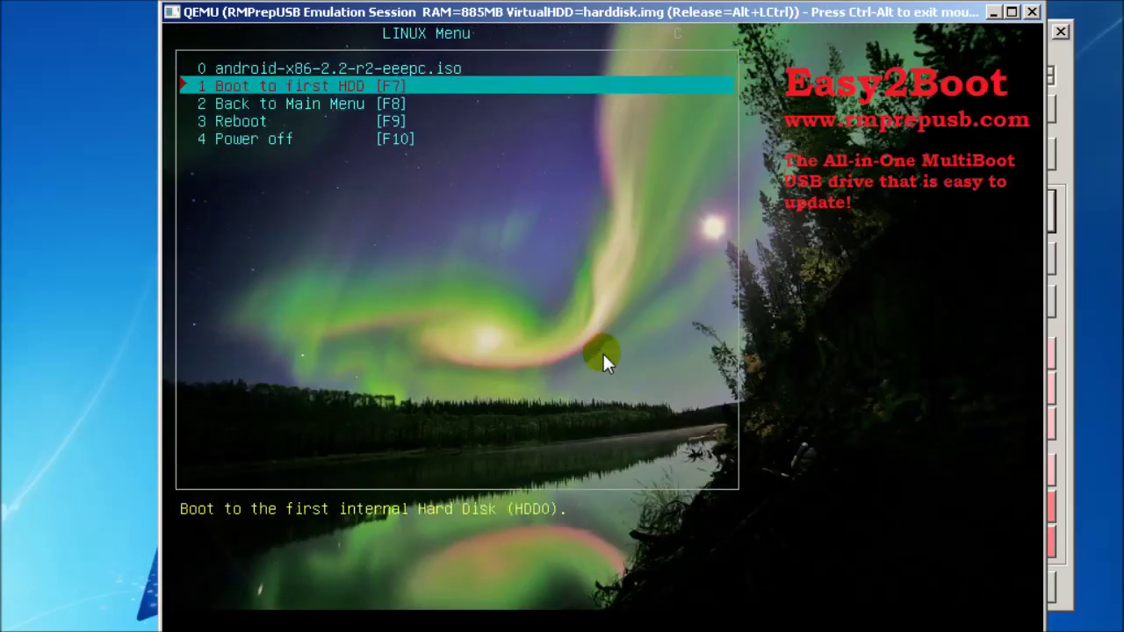
pyautogui.press('Up')
pyautogui.press('Down')
pyautogui.press('Down')
pyautogui.press('Return')
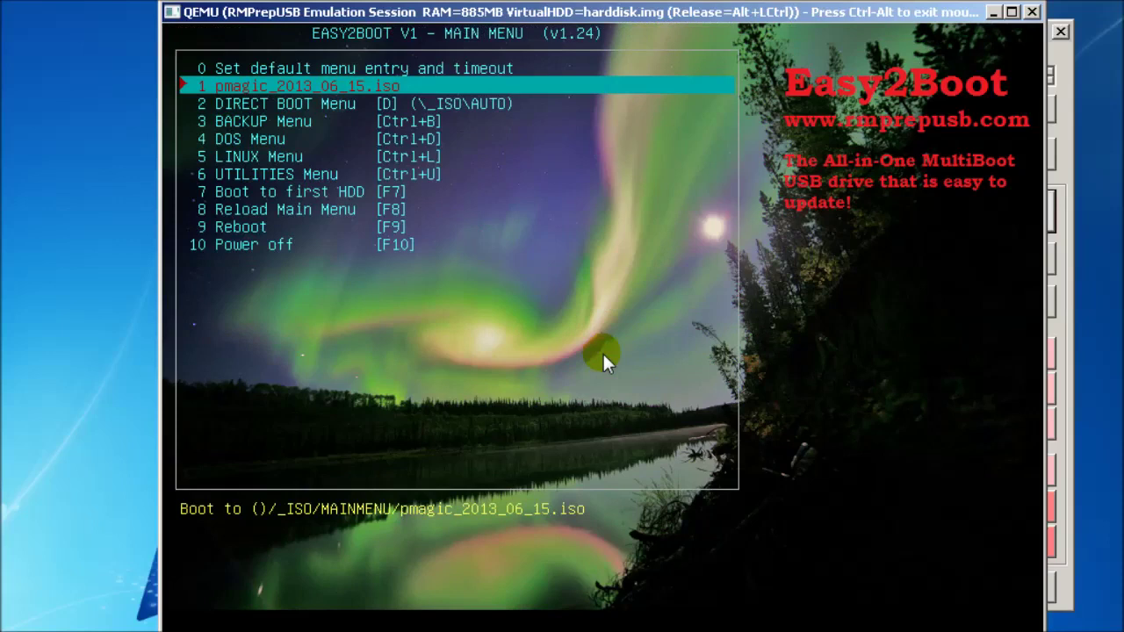
# Open the DIRECT BOOT menu and check the Porteus ISO entry above Boot to first HDD
pyautogui.press('Down')
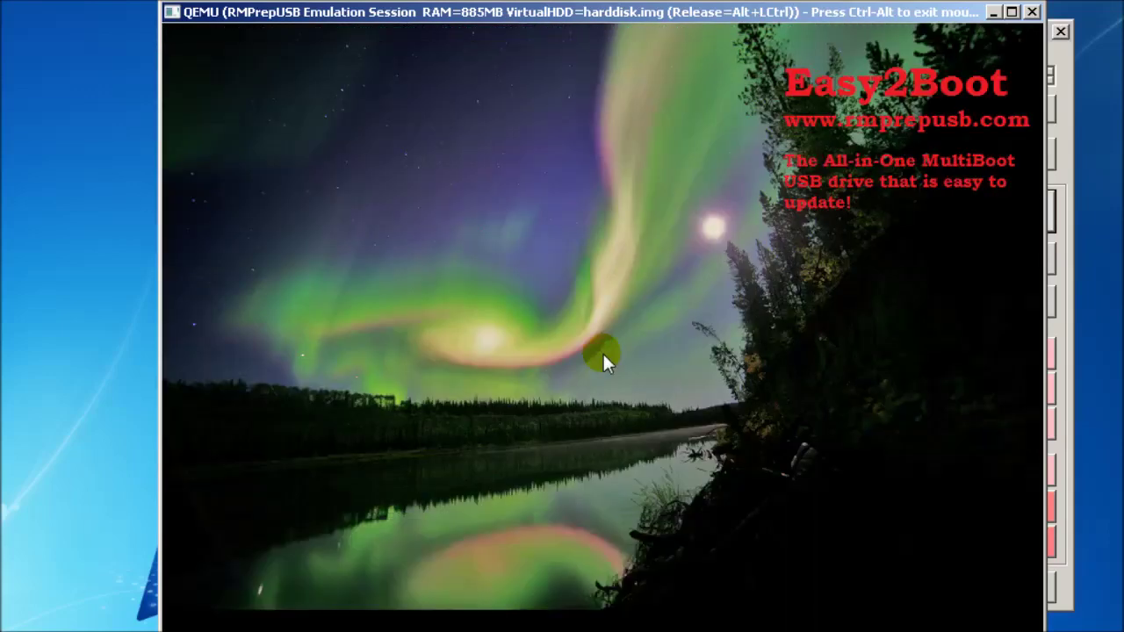
pyautogui.press('Down')
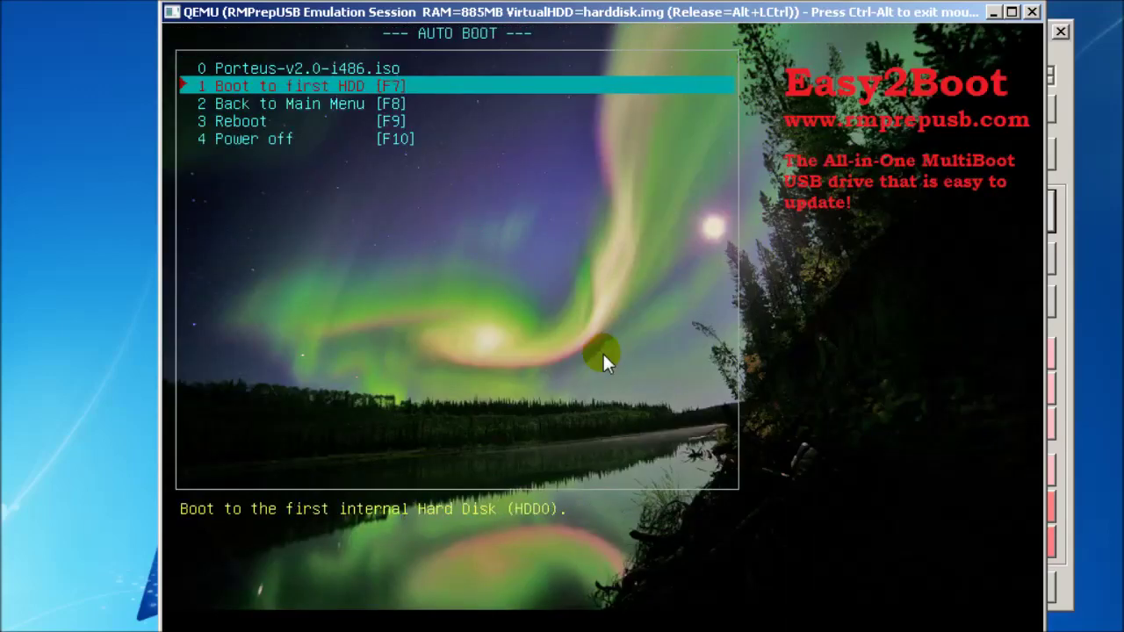
pyautogui.press('Up')
pyautogui.press('Down')
pyautogui.press('Up')
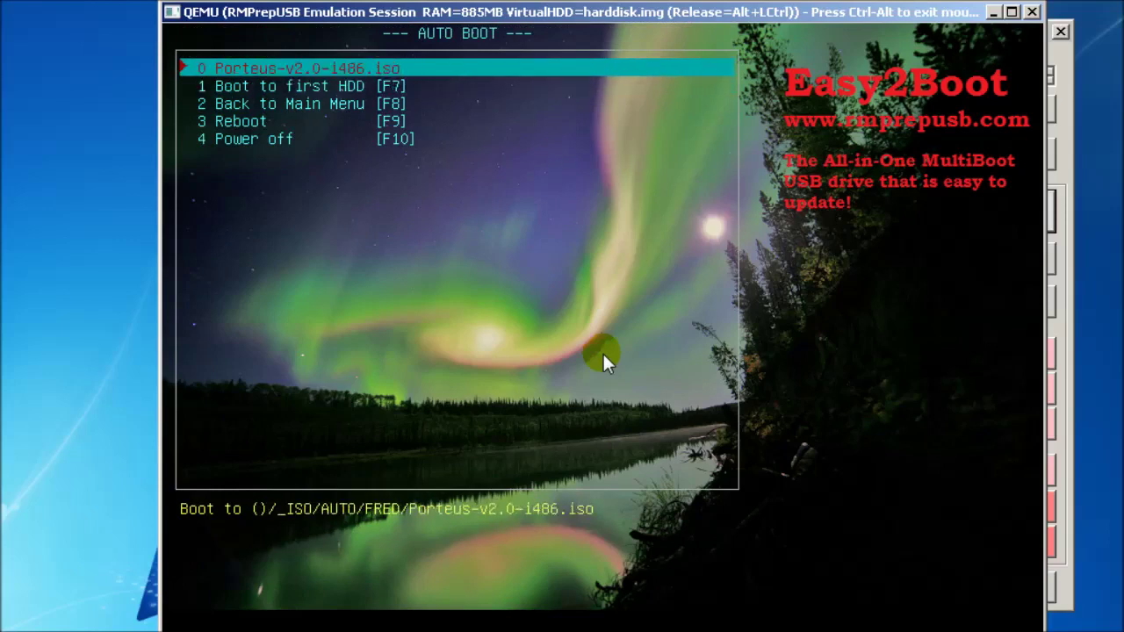
pyautogui.press('Down')
pyautogui.press('Up')
pyautogui.hotkey('ctrl', 'alt')
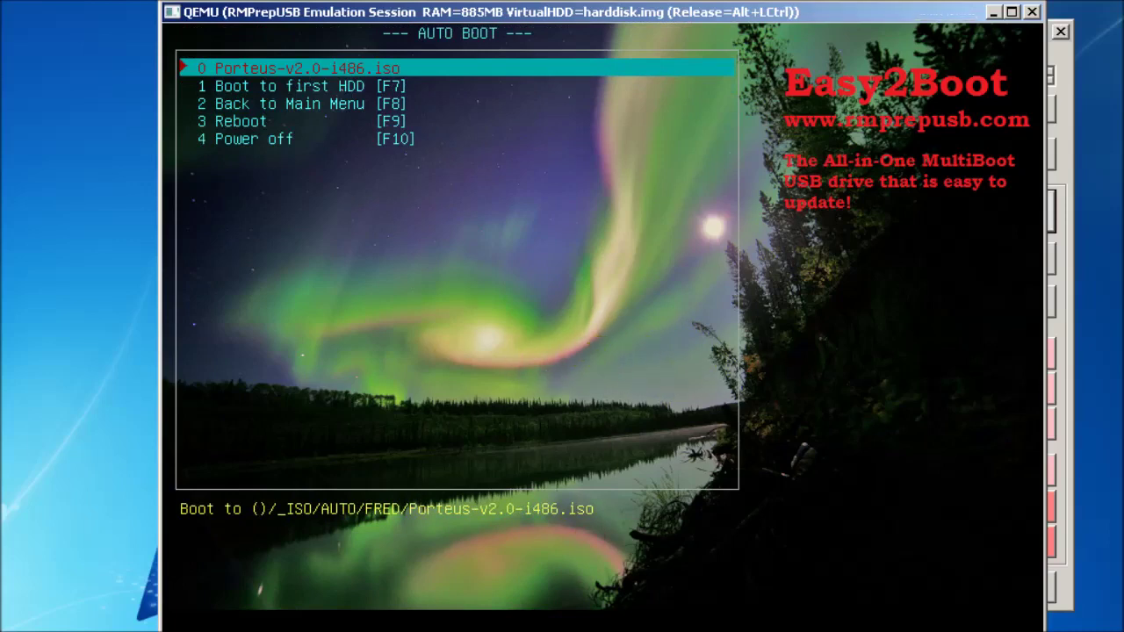
pyautogui.click(446, 556)
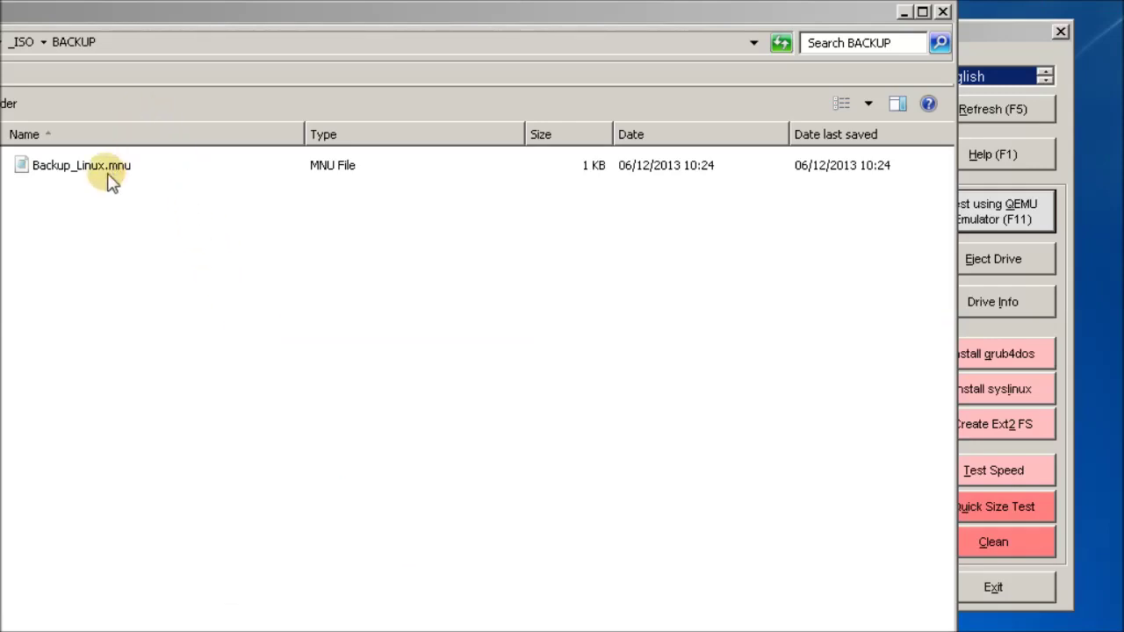
# Delete Backup_Linux.mnu from the _ISO\BACKUP folder
pyautogui.click(102, 168)
pyautogui.rightClick(104, 171)
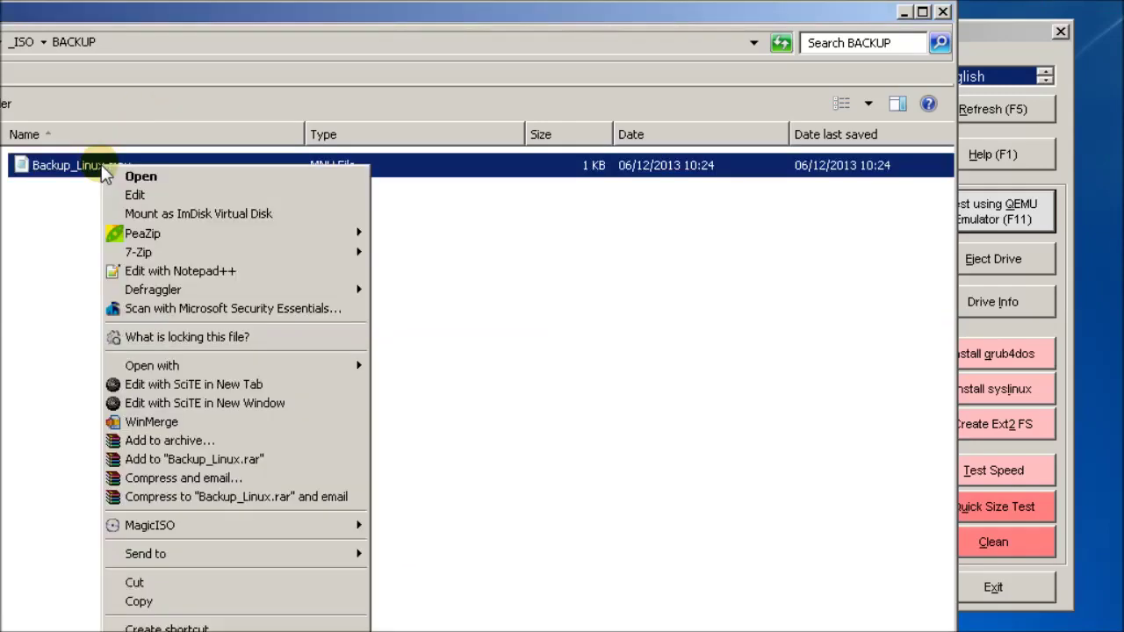
pyautogui.click(162, 627)
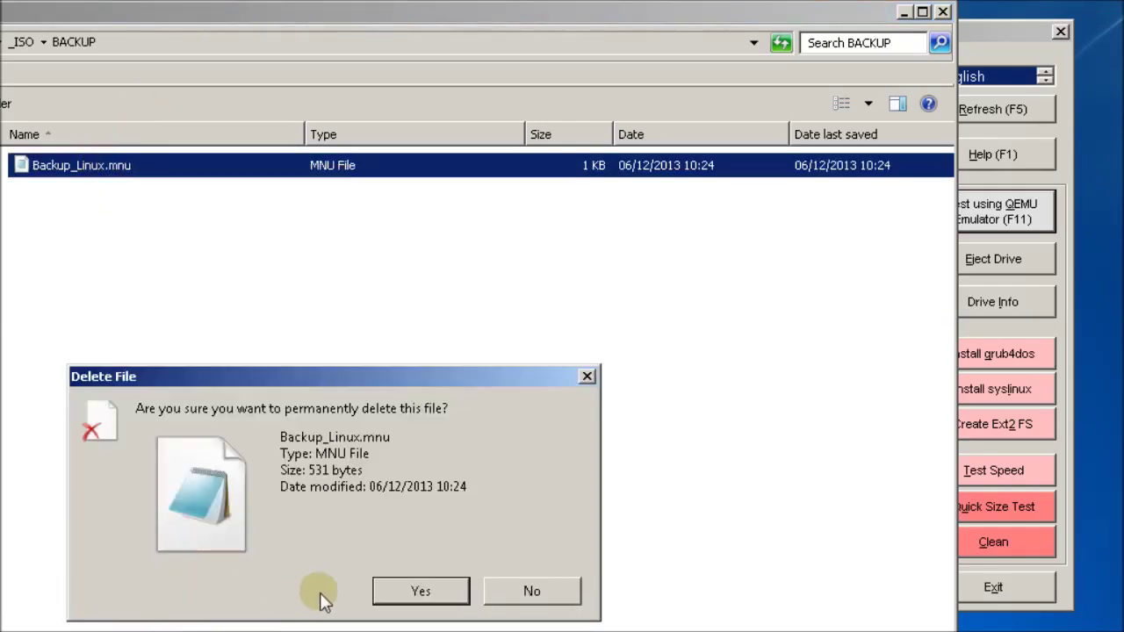
pyautogui.click(393, 587)
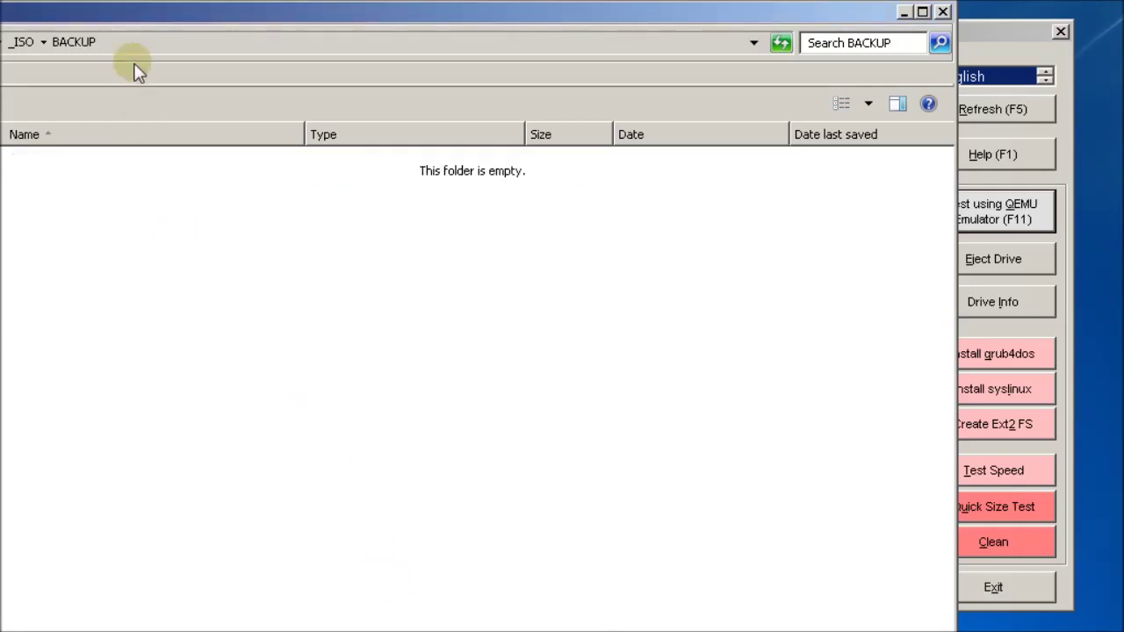
# Inspect the Freedos288 files in _ISO\DOS\MNU, then delete the MNU folder
pyautogui.click(29, 39)
pyautogui.doubleClick(59, 290)
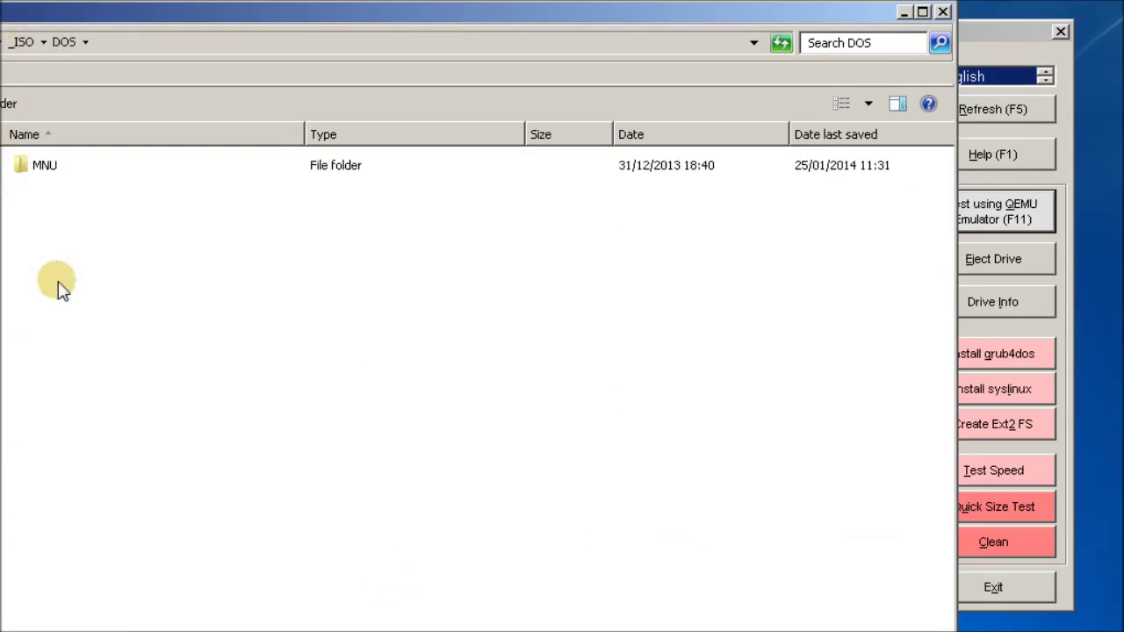
pyautogui.click(55, 172)
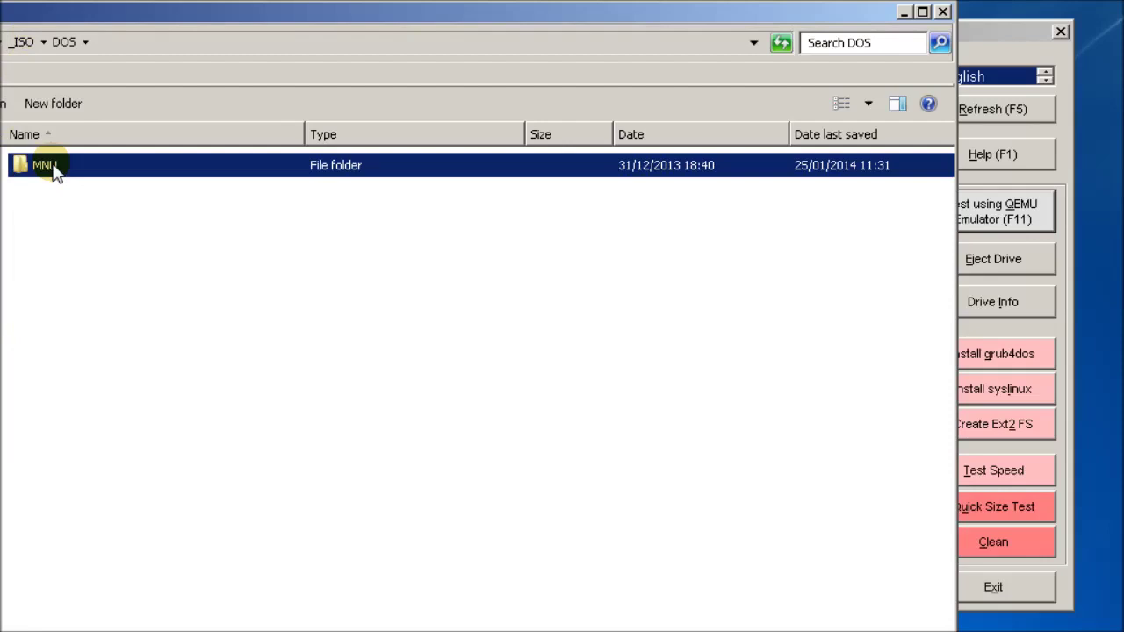
pyautogui.doubleClick(54, 171)
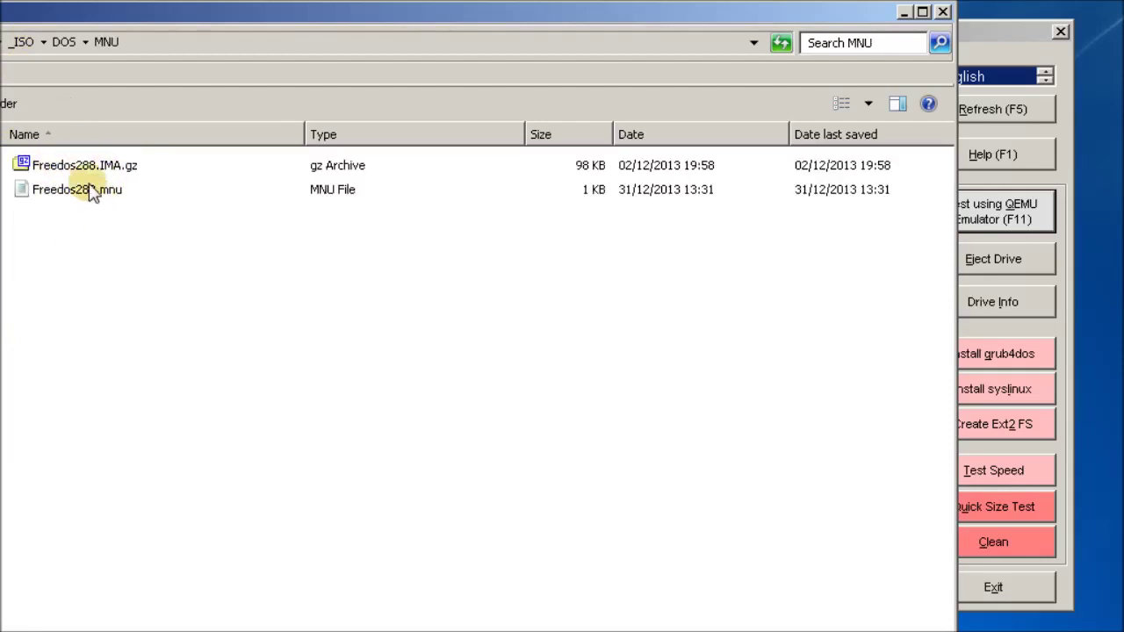
pyautogui.click(61, 191)
pyautogui.click(88, 169)
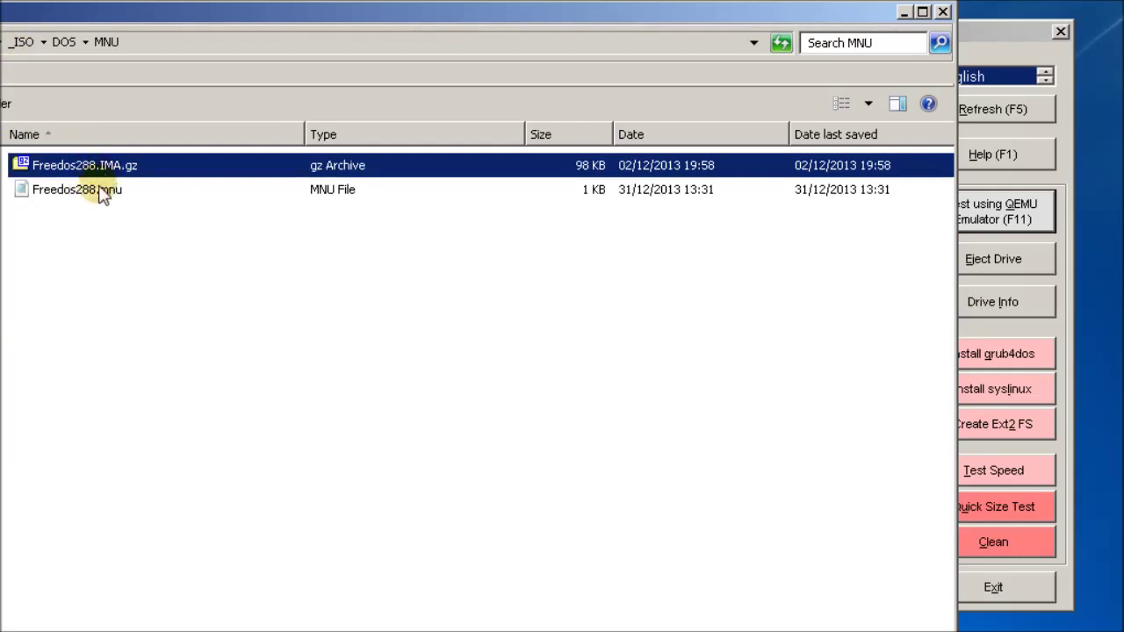
pyautogui.click(65, 42)
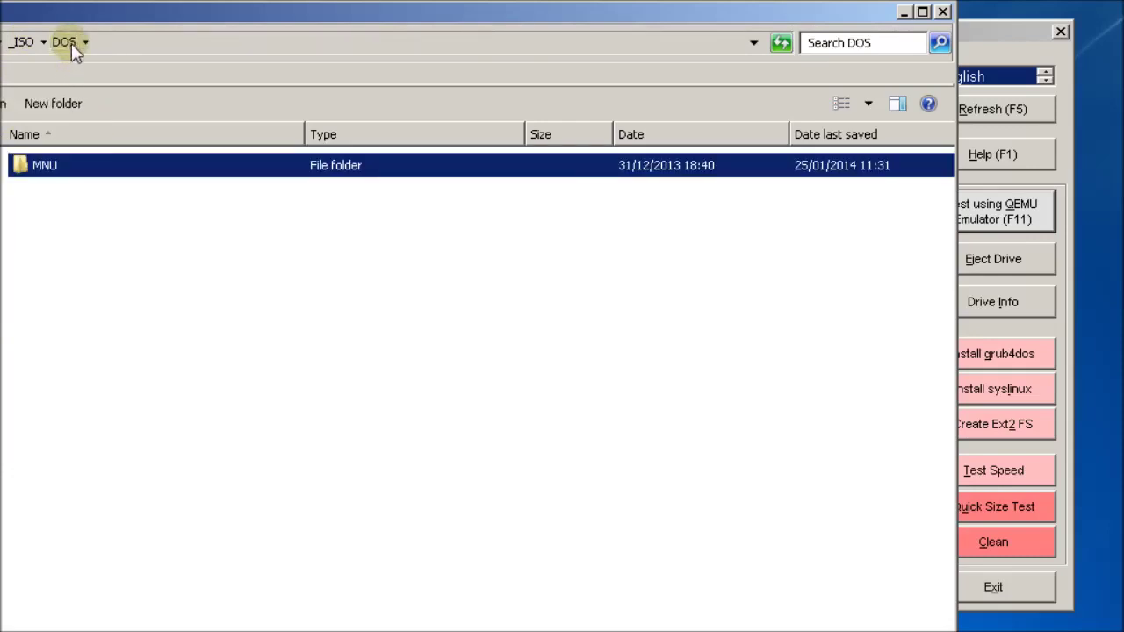
pyautogui.rightClick(59, 176)
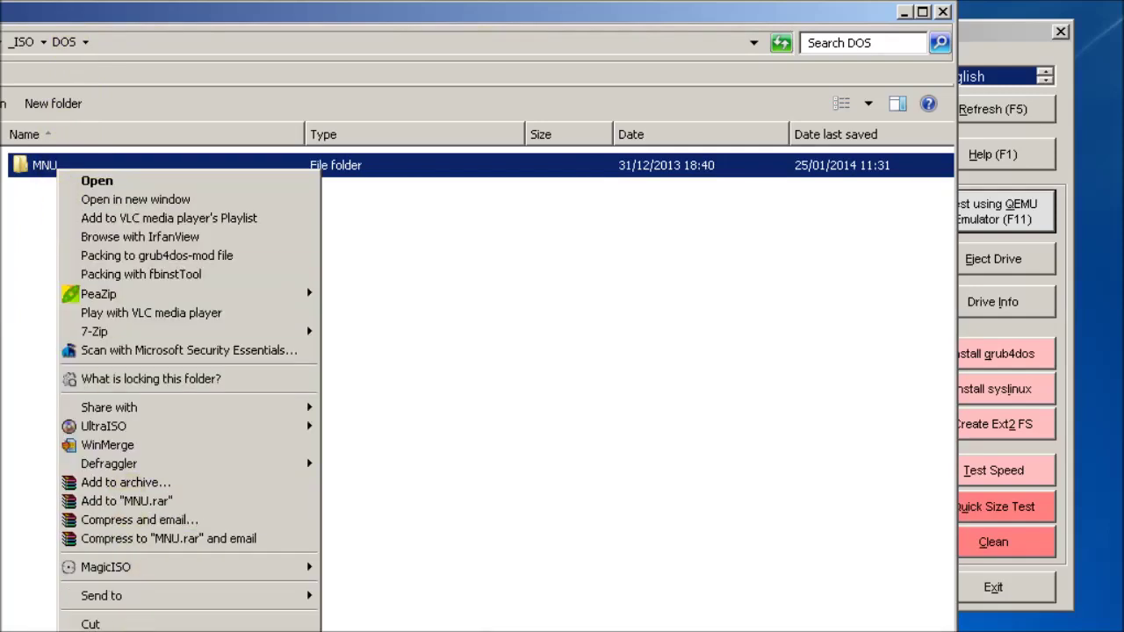
pyautogui.press('Delete')
pyautogui.click(419, 592)
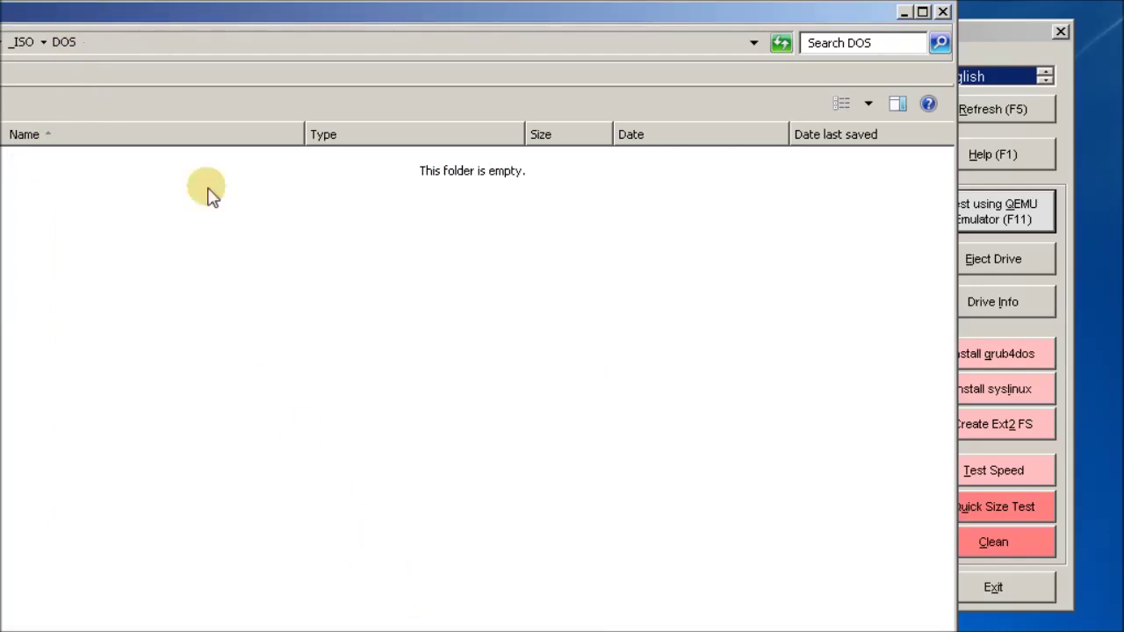
# Delete all three files, including plpbt.iso, from _ISO\UTILITIES
pyautogui.click(23, 41)
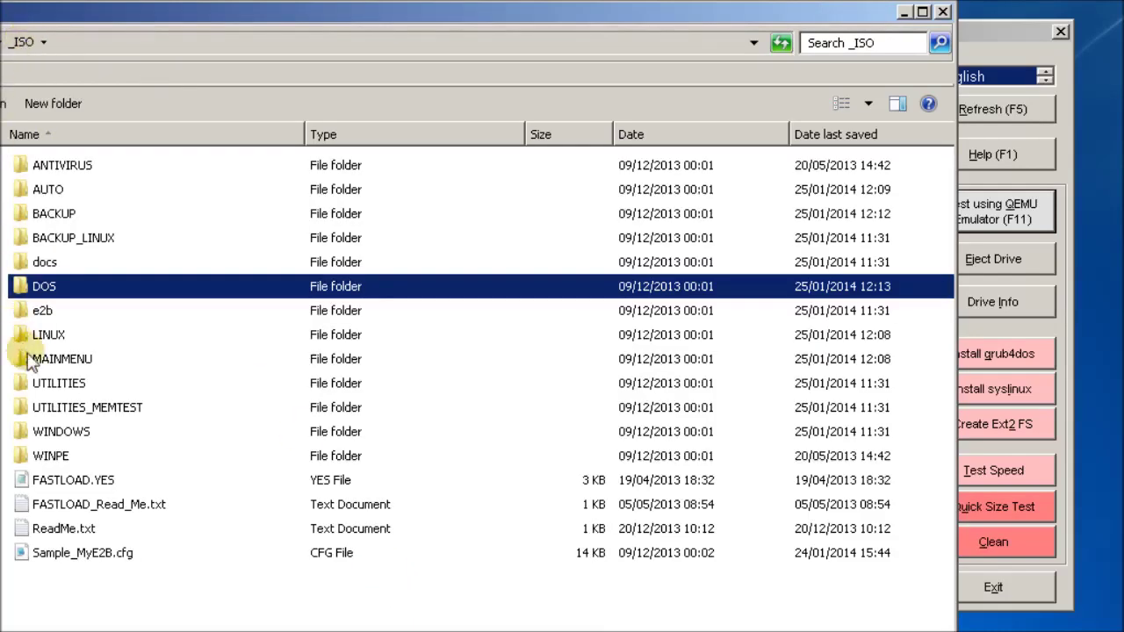
pyautogui.doubleClick(81, 389)
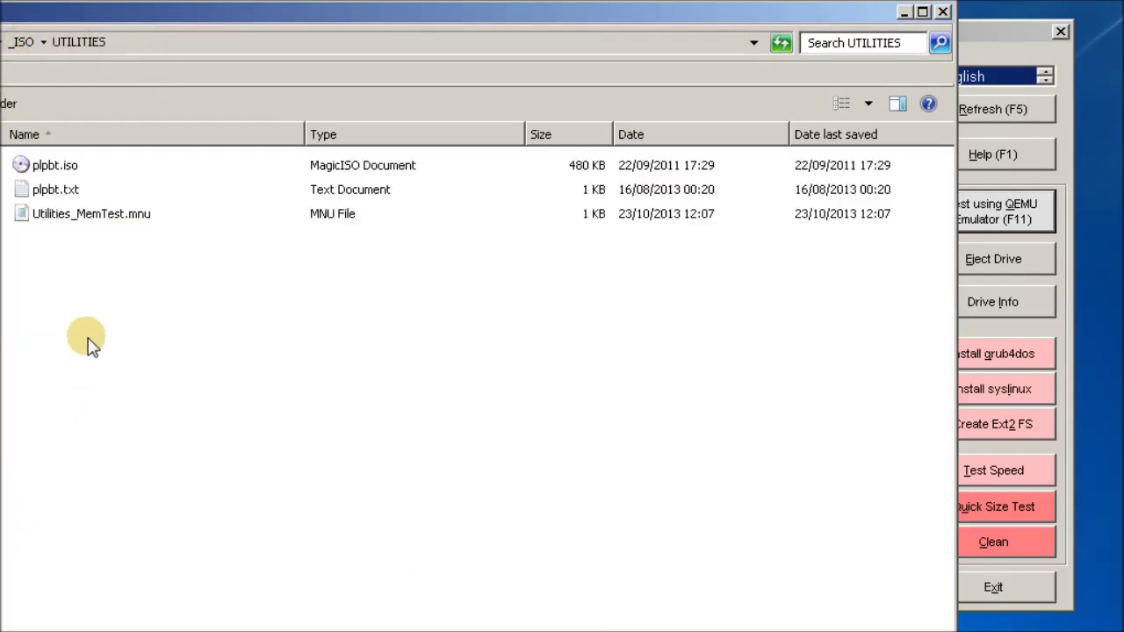
pyautogui.click(82, 172)
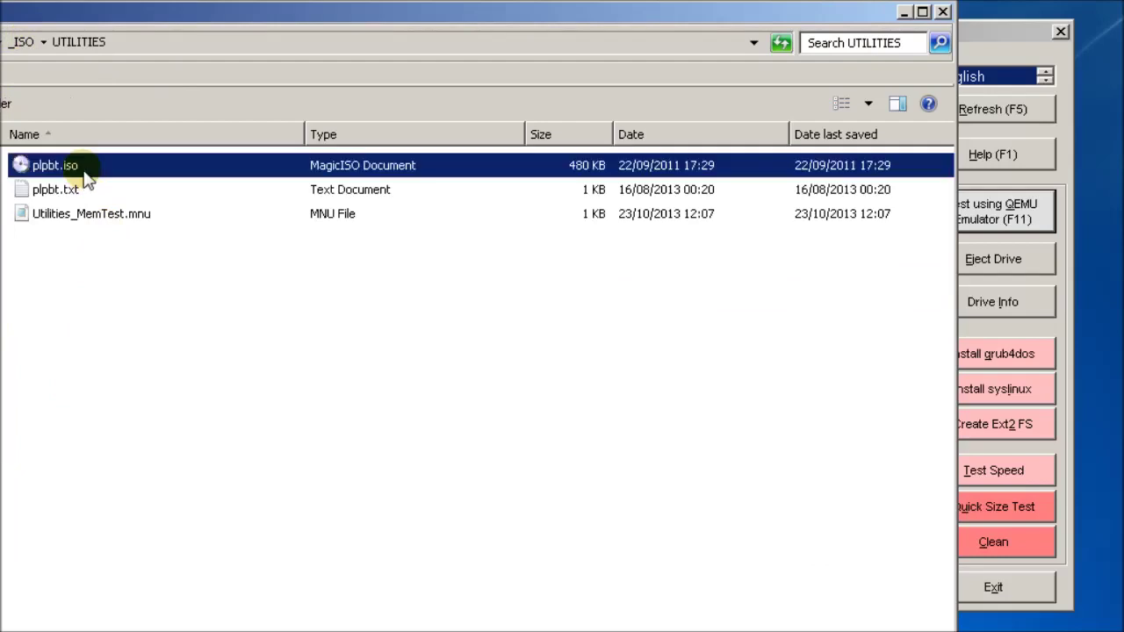
pyautogui.keyDown('shift'); pyautogui.click(92, 217); pyautogui.keyUp('shift')
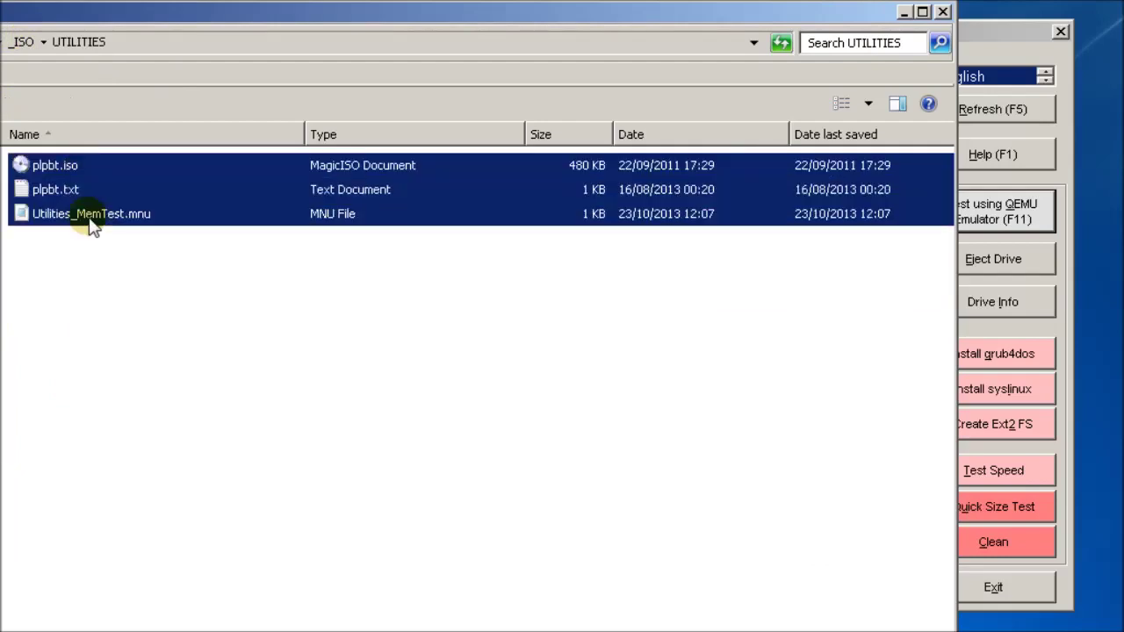
pyautogui.rightClick(109, 216)
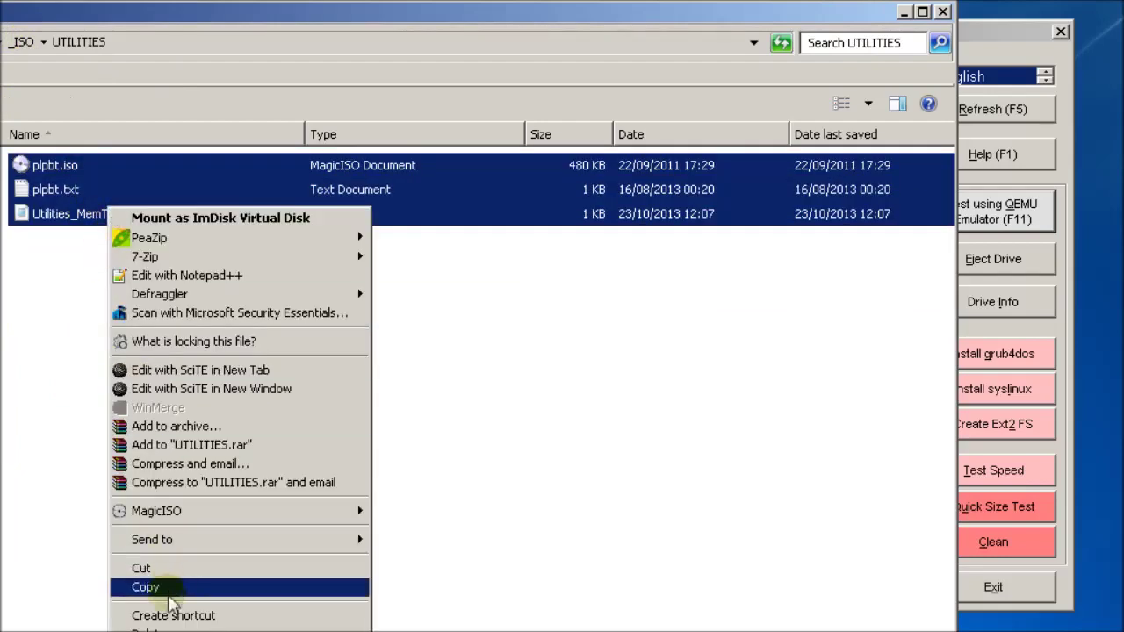
pyautogui.click(163, 626)
pyautogui.click(386, 521)
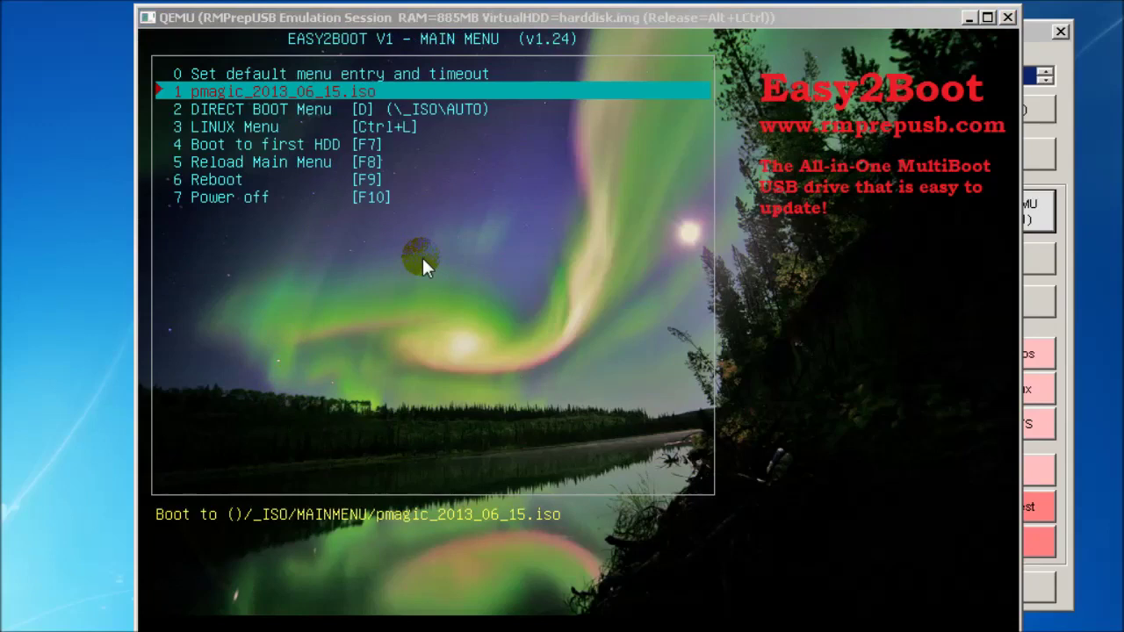
# Open the DIRECT BOOT and LINUX submenus in QEMU, returning to the main menu each time
pyautogui.click(423, 261)
pyautogui.press('Down')
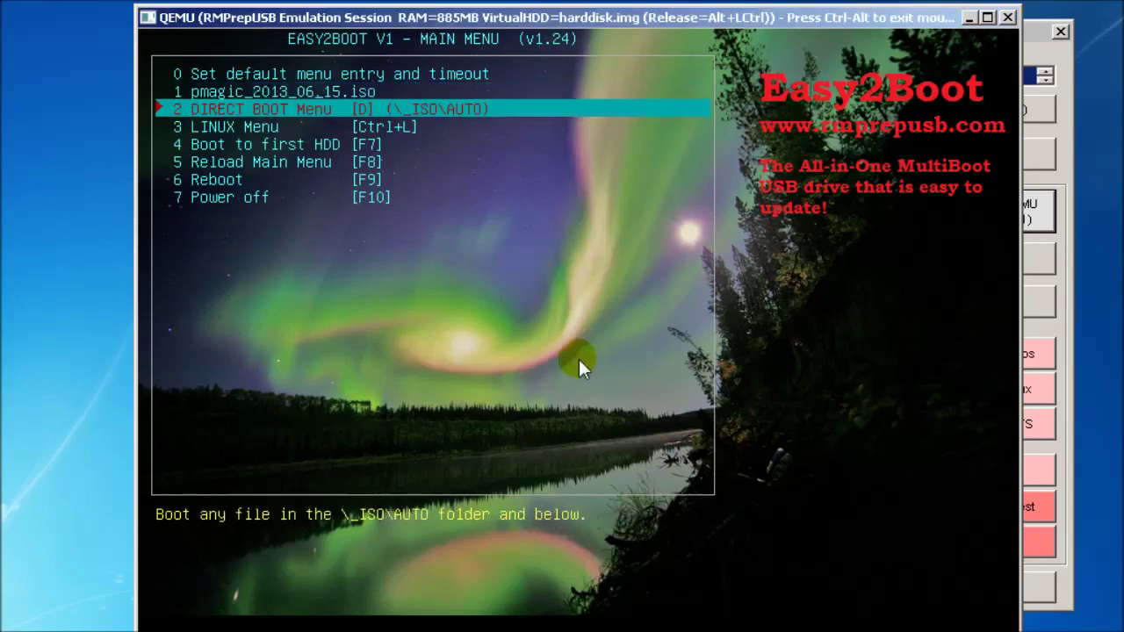
pyautogui.press('Return')
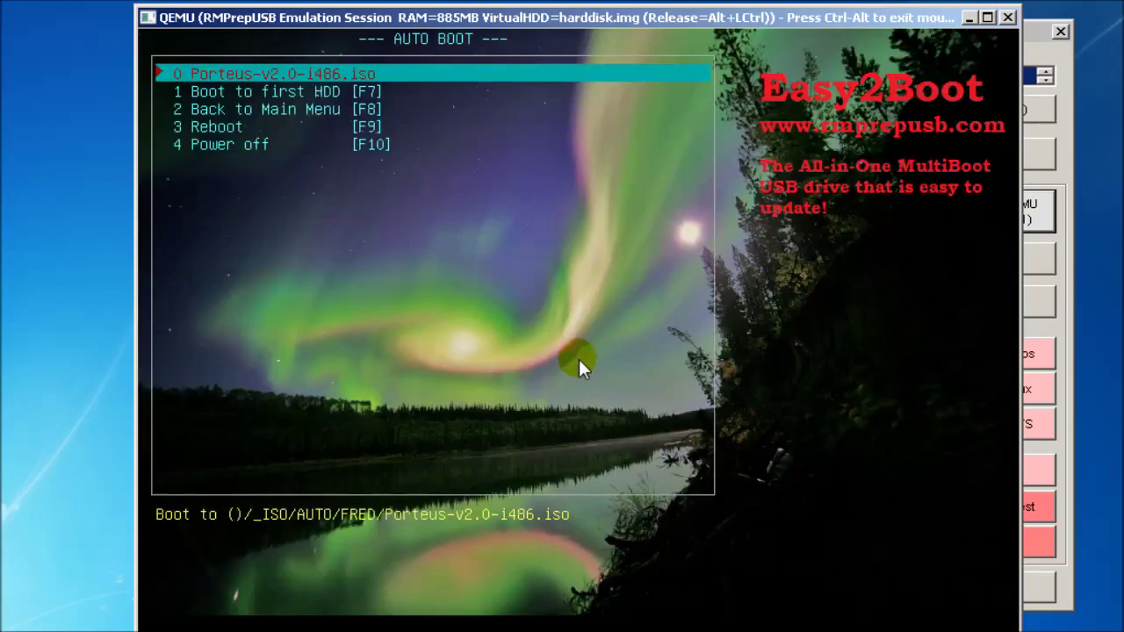
pyautogui.press('Return')
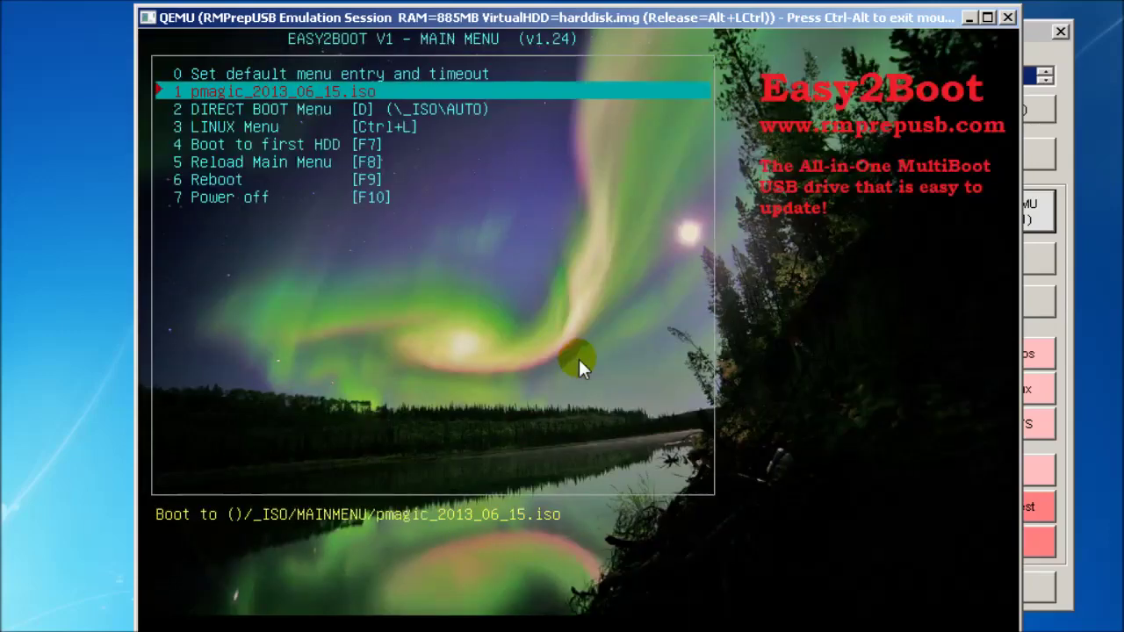
pyautogui.press('Down')
pyautogui.press('Down')
pyautogui.press('Return')
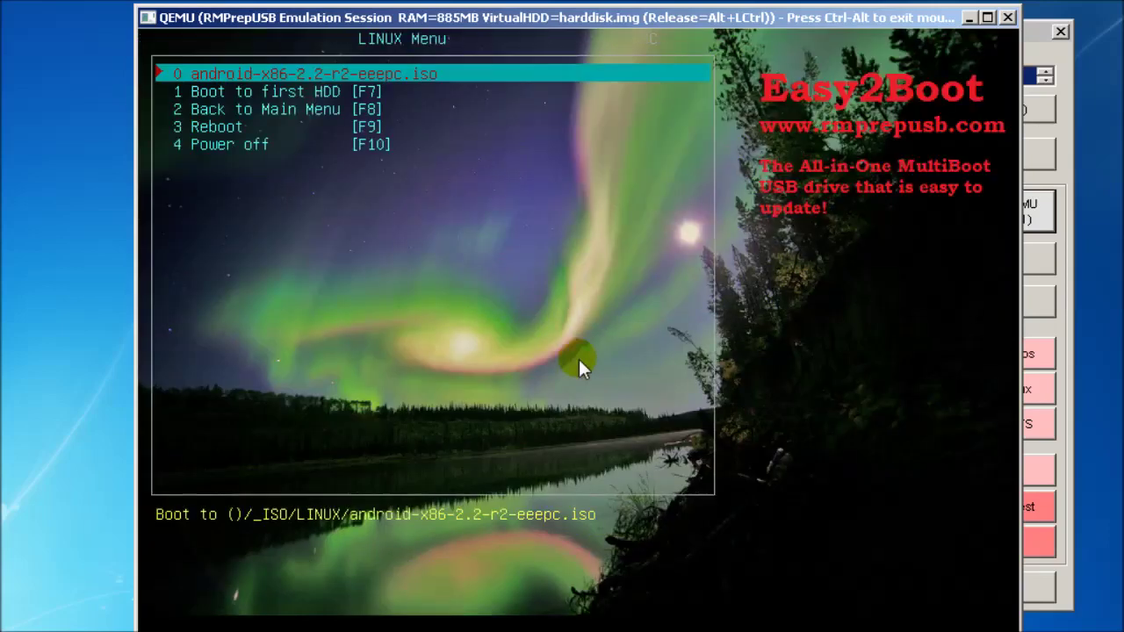
pyautogui.press('Return')
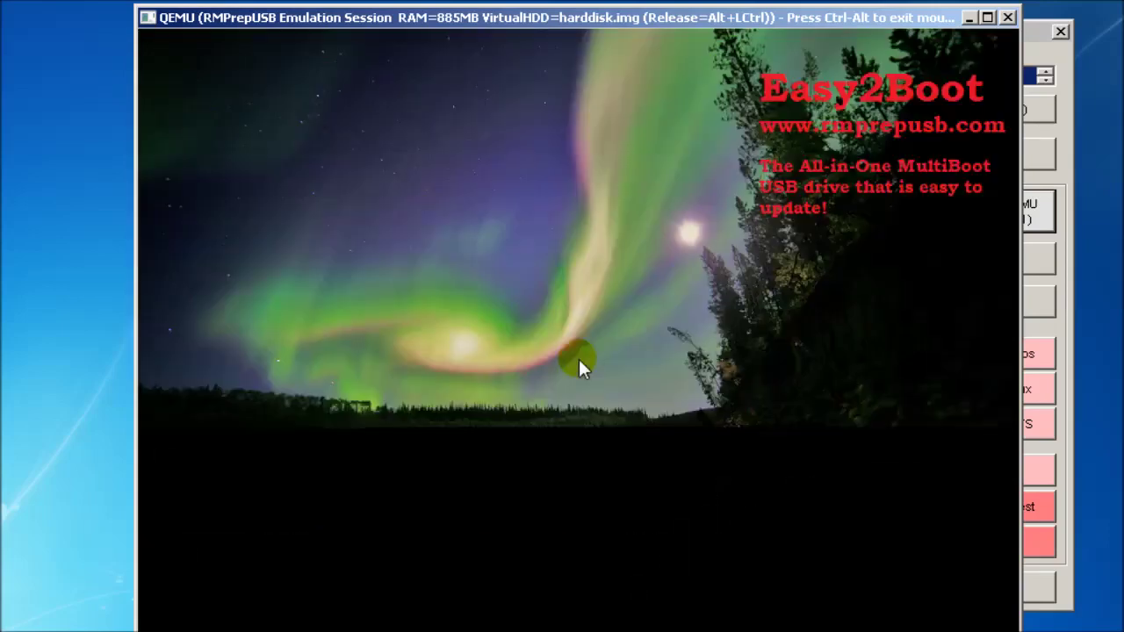
# Step through the pmagic_2013_06_15.iso, DIRECT BOOT and LINUX main menu entries
pyautogui.press('Down')
pyautogui.press('Down')
pyautogui.press('Down')
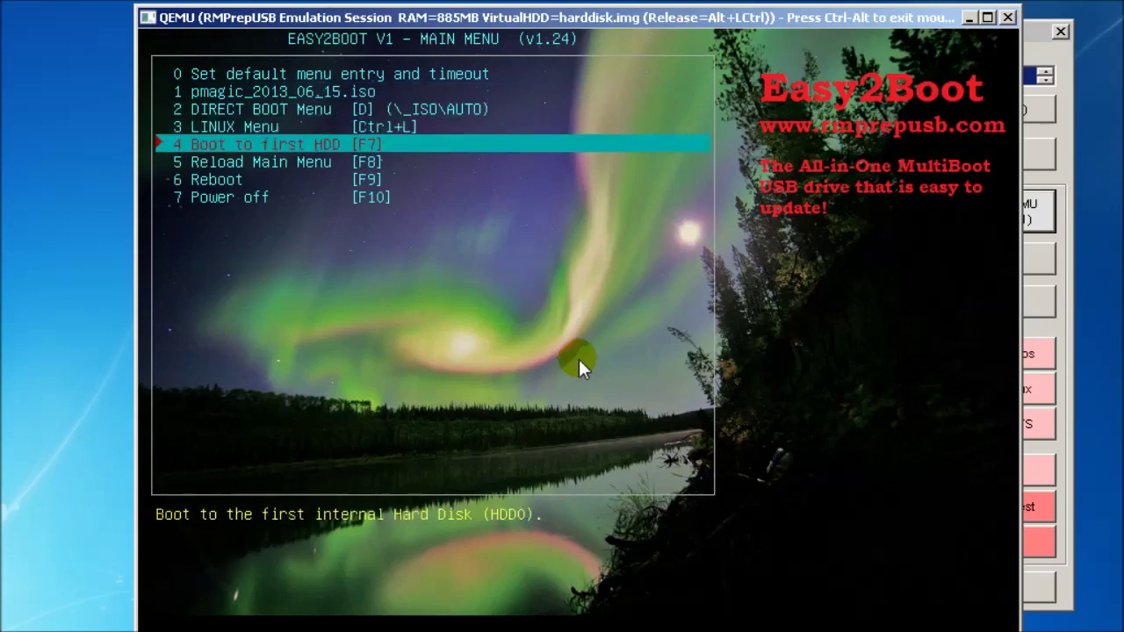
pyautogui.press('Up')
pyautogui.press('Up')
pyautogui.press('Up')
pyautogui.press('Down')
pyautogui.press('Down')
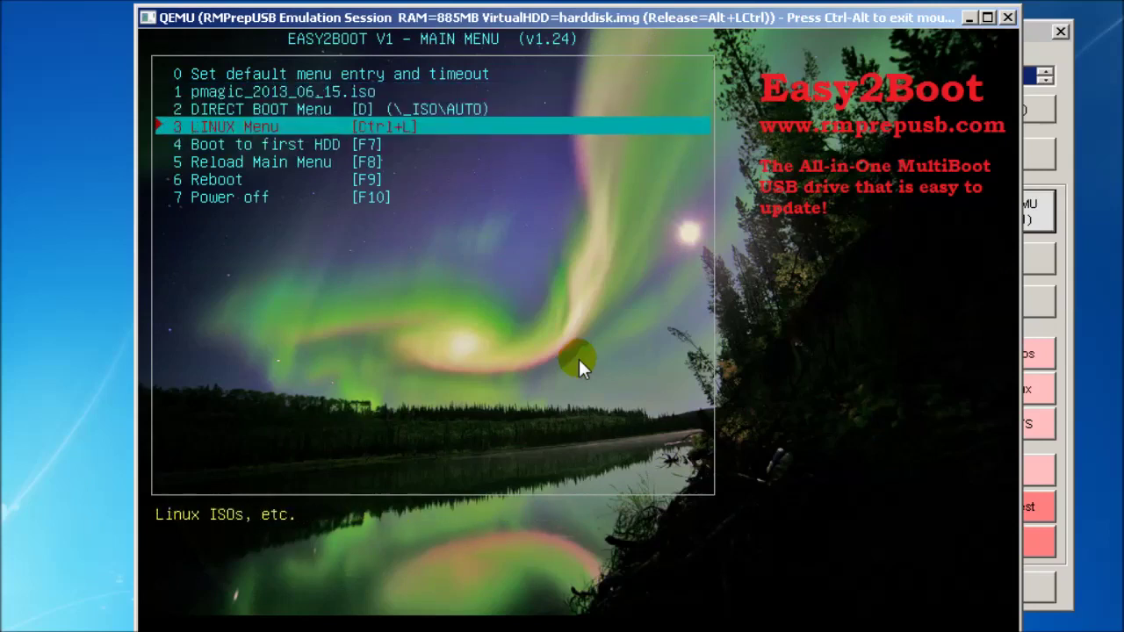
pyautogui.press('Down')
pyautogui.press('Up')
pyautogui.press('Up')
pyautogui.press('Down')
pyautogui.press('Down')
pyautogui.press('Up')
pyautogui.press('Up')
pyautogui.press('Down')
# Refresh the MAINMENU folder listing and sort its files by Name
pyautogui.hotkey('ctrl', 'alt')
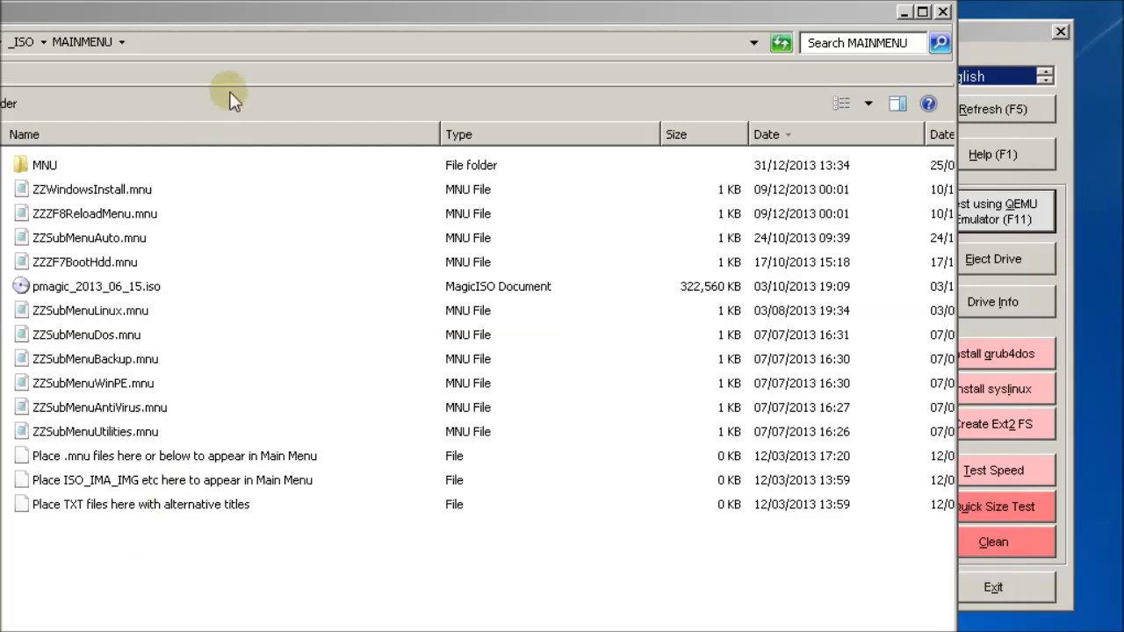
pyautogui.rightClick(205, 546)
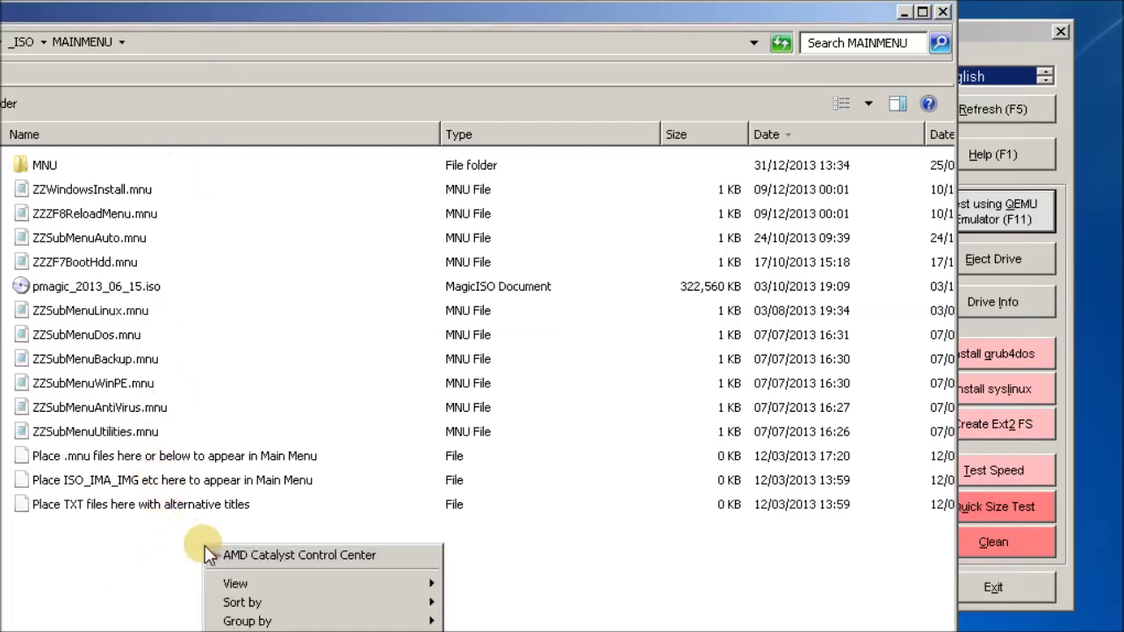
pyautogui.moveTo(248, 588)
pyautogui.click(263, 631)
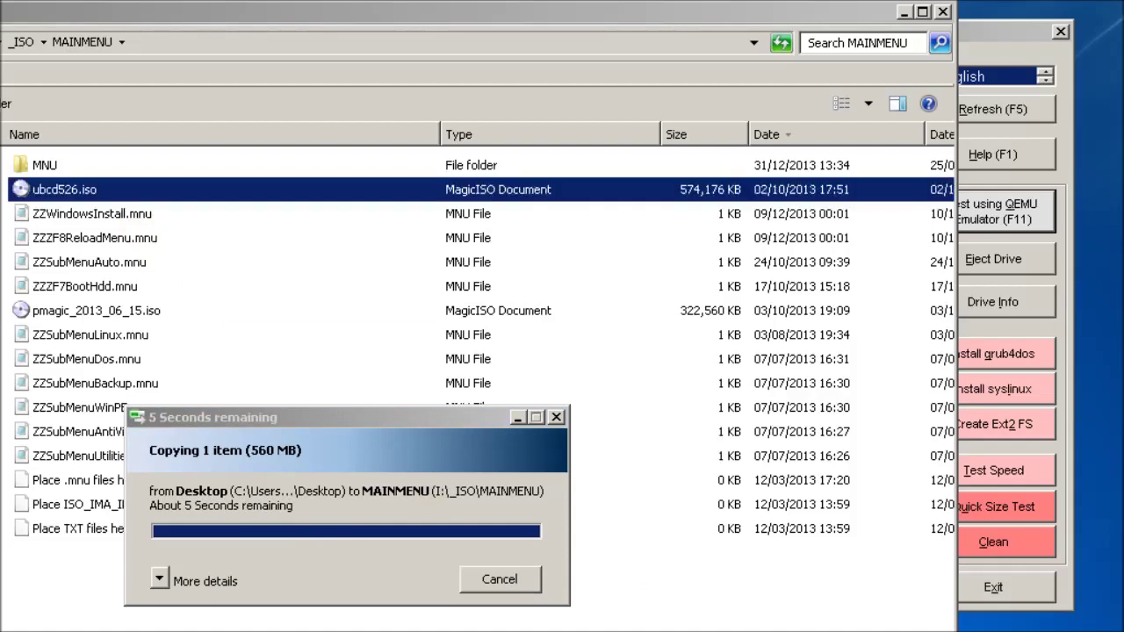
pyautogui.click(246, 141)
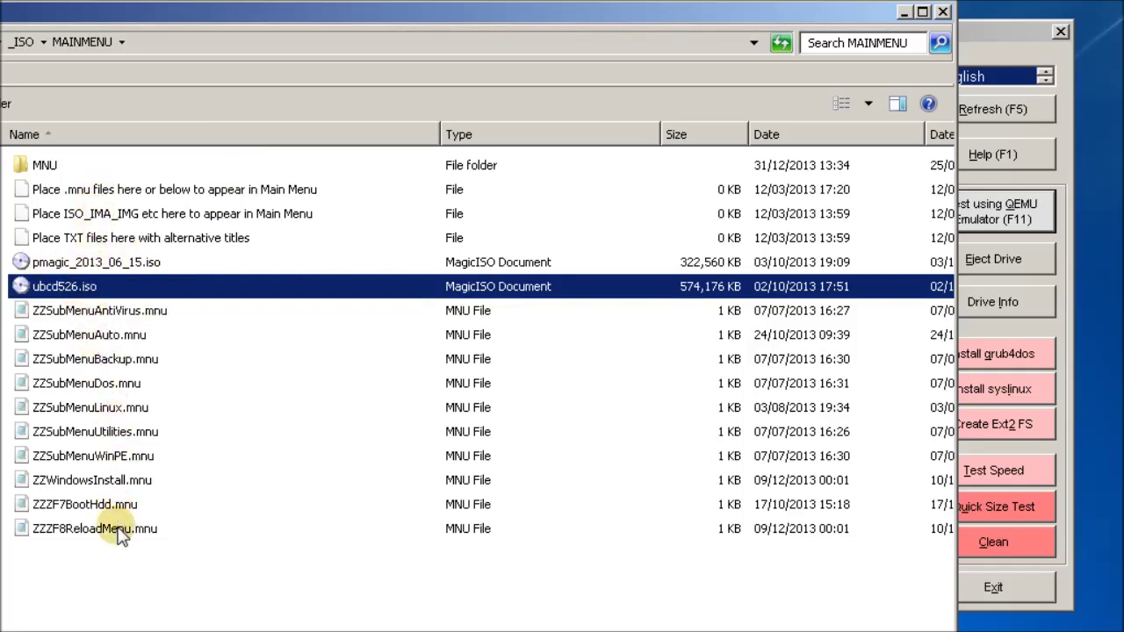
pyautogui.click(155, 316)
# Add the $A_ prefix to ubcd526.iso, renaming it $A_ubcd526.iso
pyautogui.click(107, 340)
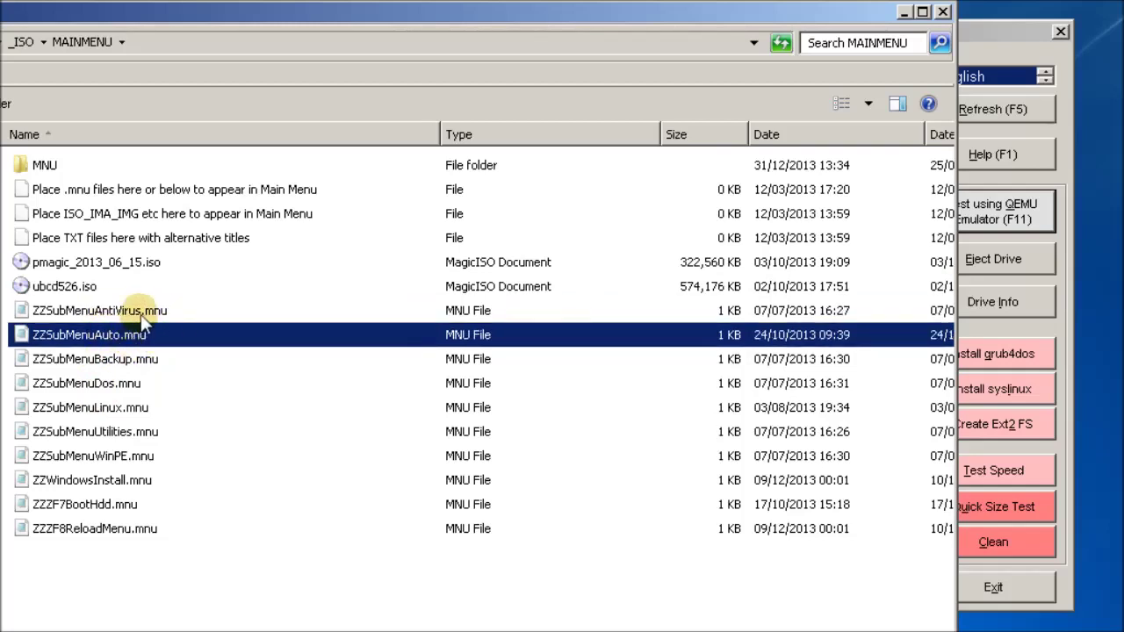
pyautogui.click(105, 287)
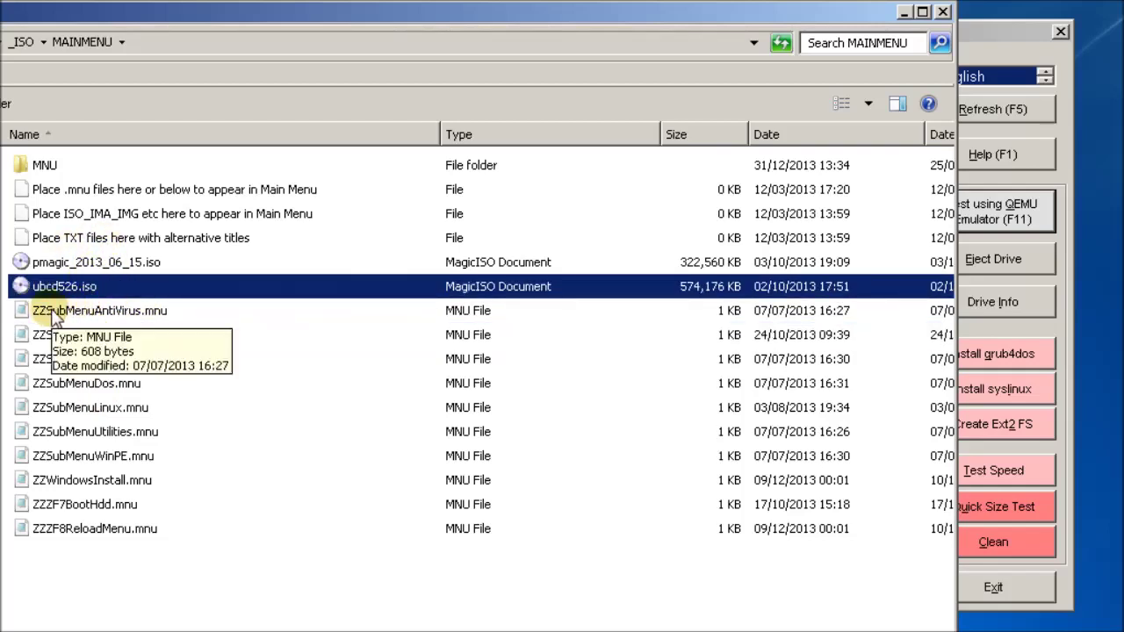
pyautogui.click(39, 288)
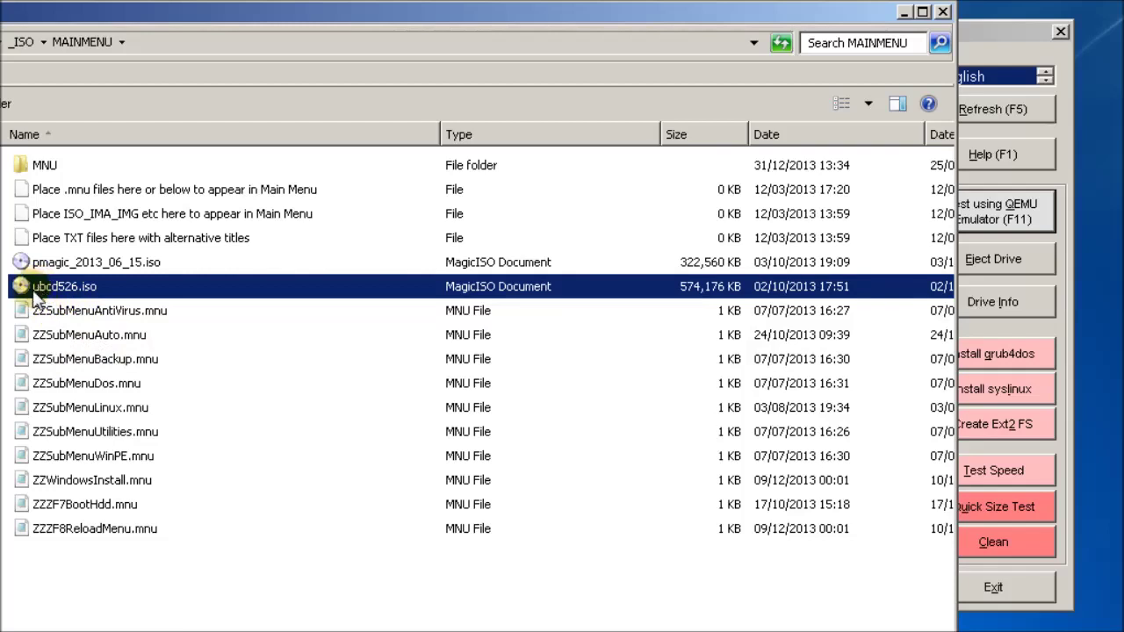
pyautogui.click(35, 286)
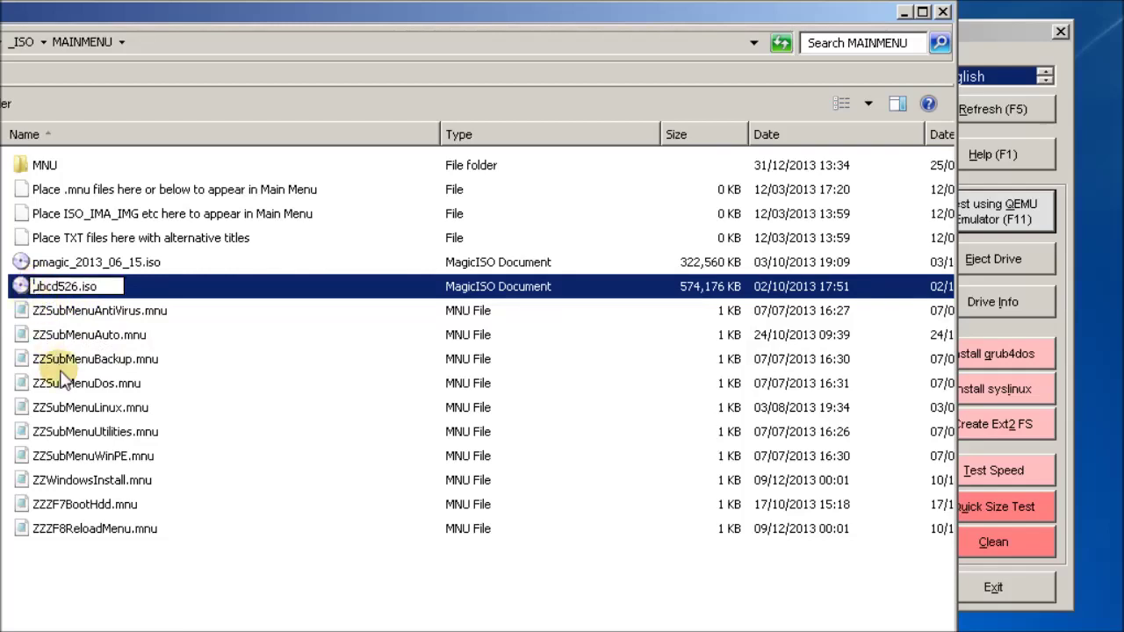
pyautogui.write('$A_')
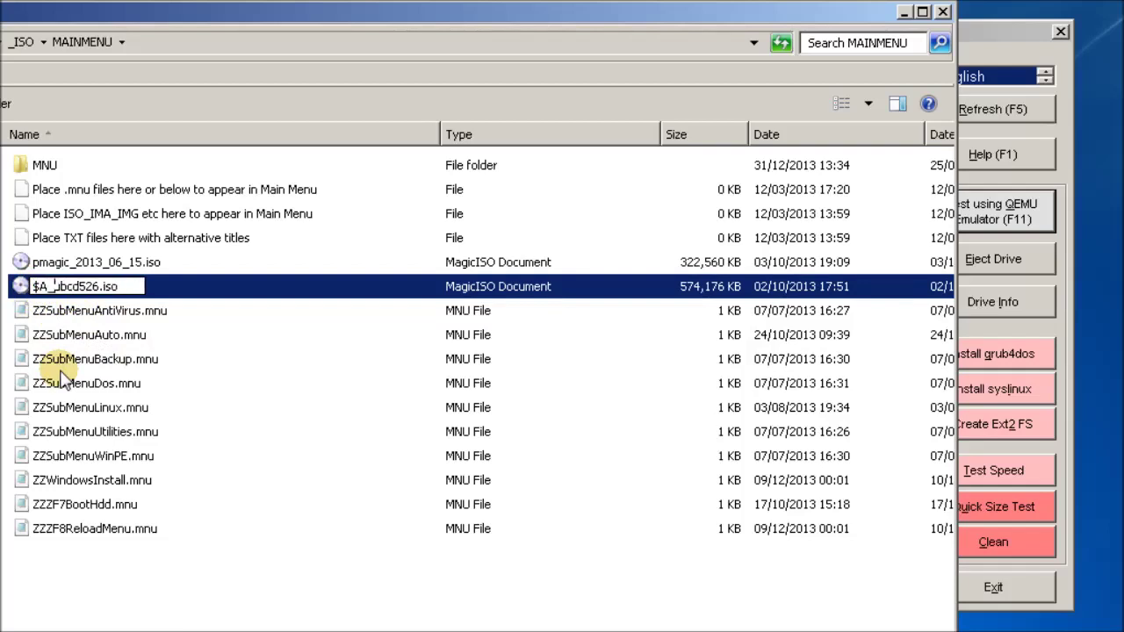
pyautogui.press('Return')
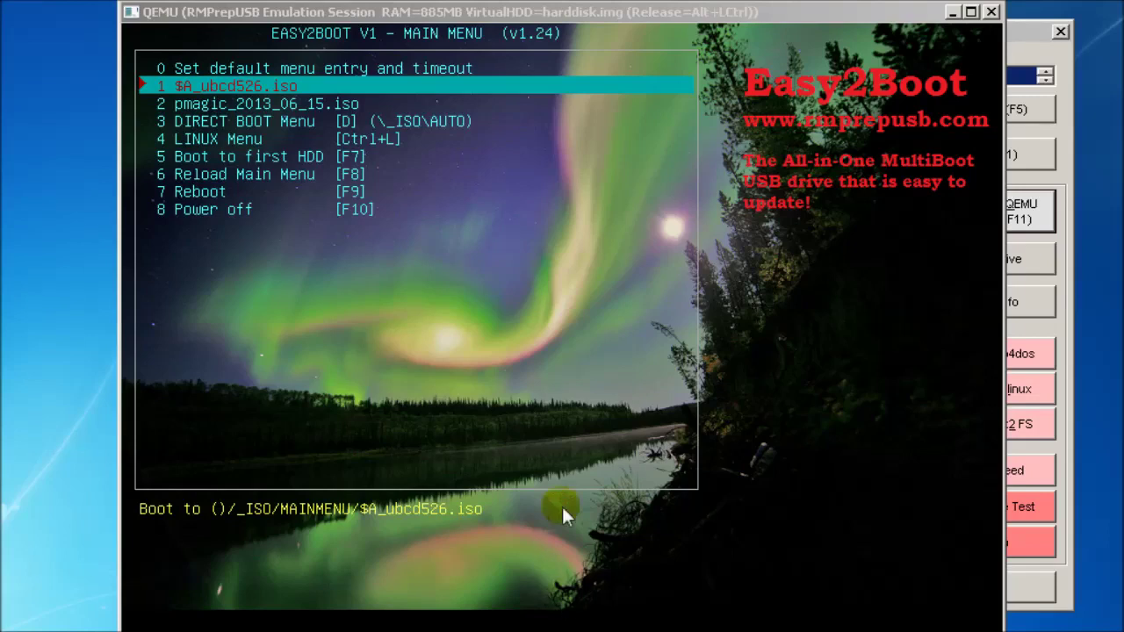
# Check in QEMU that $A_ubcd526.iso heads the menu above pmagic, then return to Explorer
pyautogui.click(250, 110)
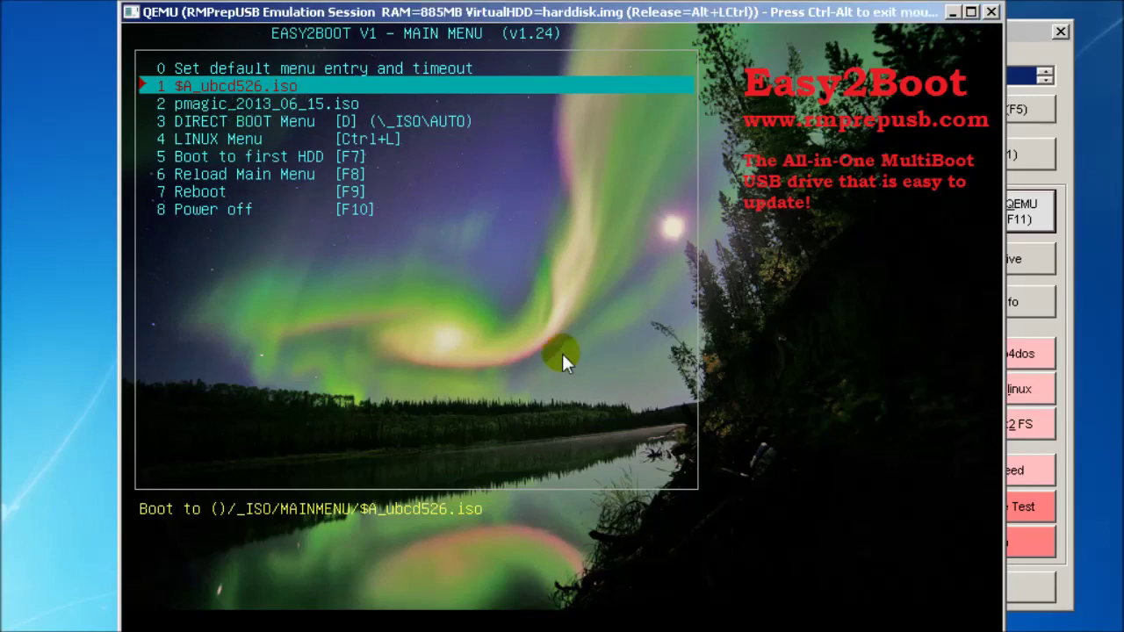
pyautogui.press('Down')
pyautogui.press('Down')
pyautogui.press('Up')
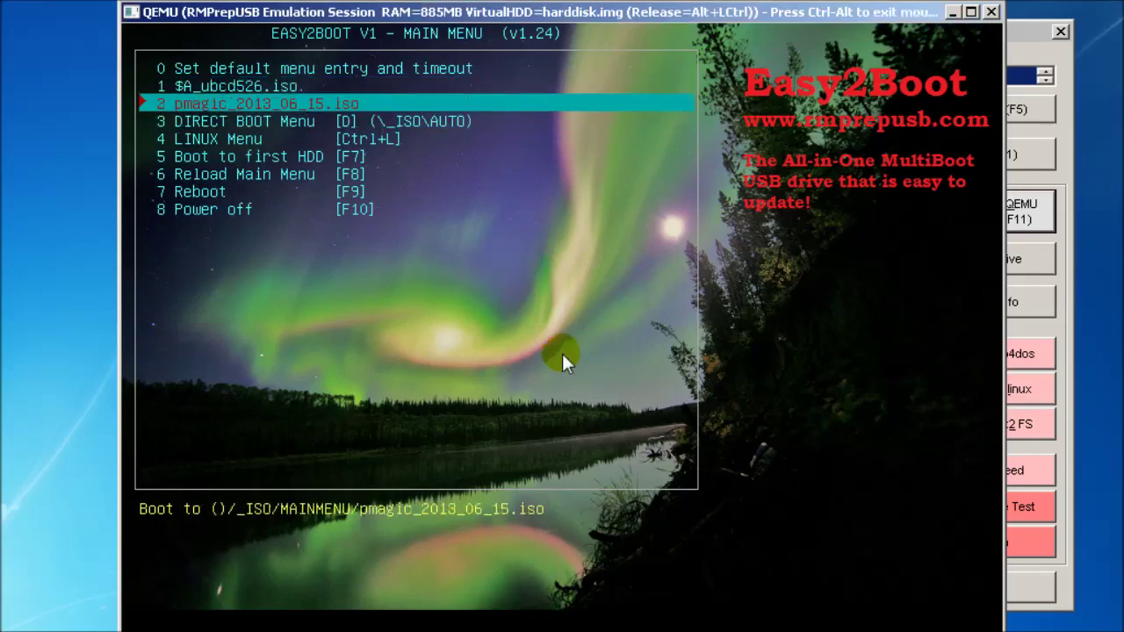
pyautogui.press('Up')
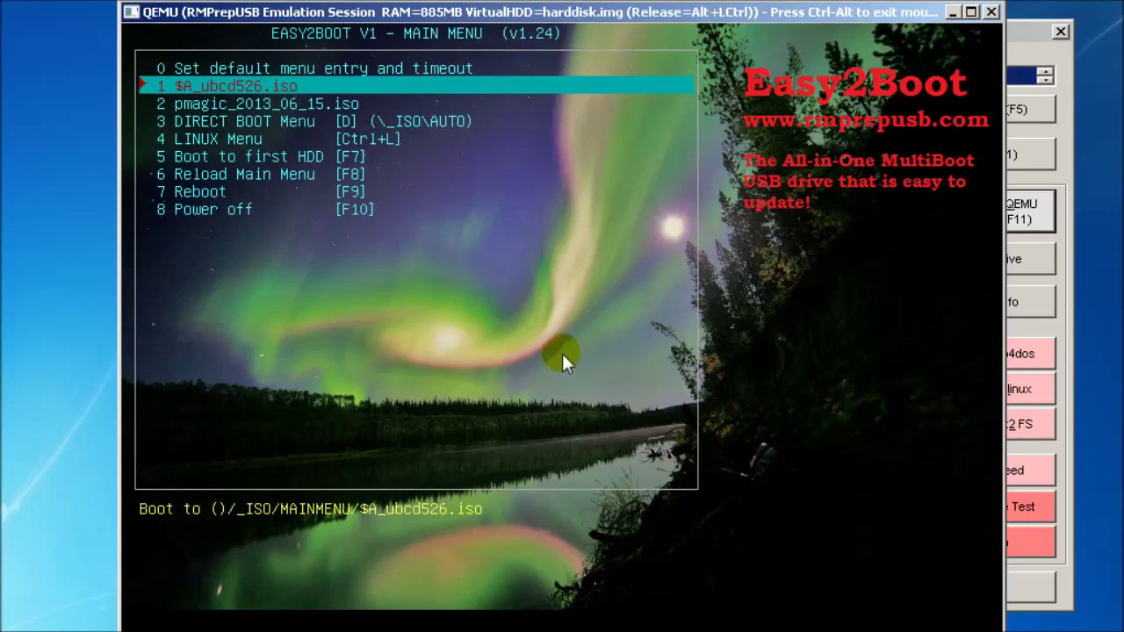
pyautogui.press('Down')
pyautogui.press('Up')
pyautogui.press('Down')
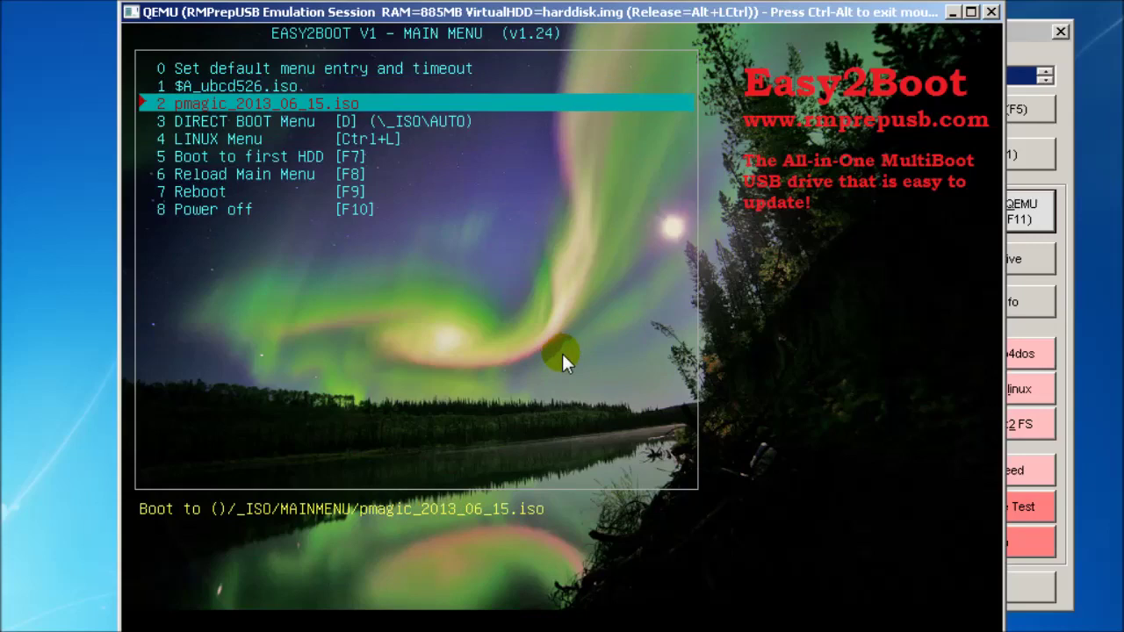
pyautogui.press('Up')
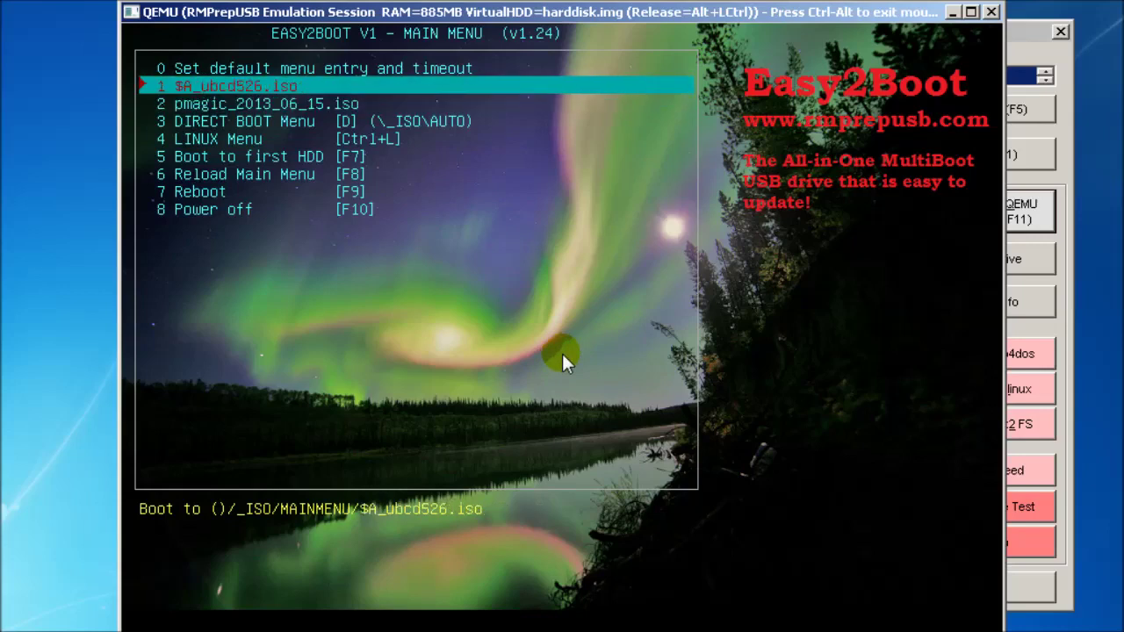
pyautogui.hotkey('ctrl', 'alt')
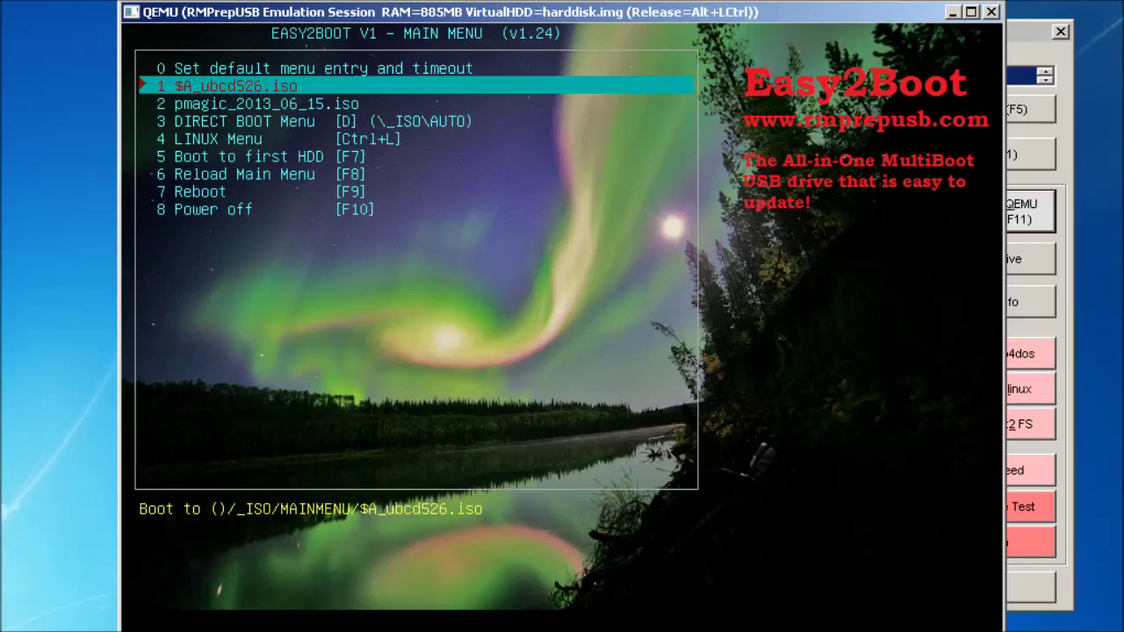
pyautogui.hotkey('alt', 'Tab')
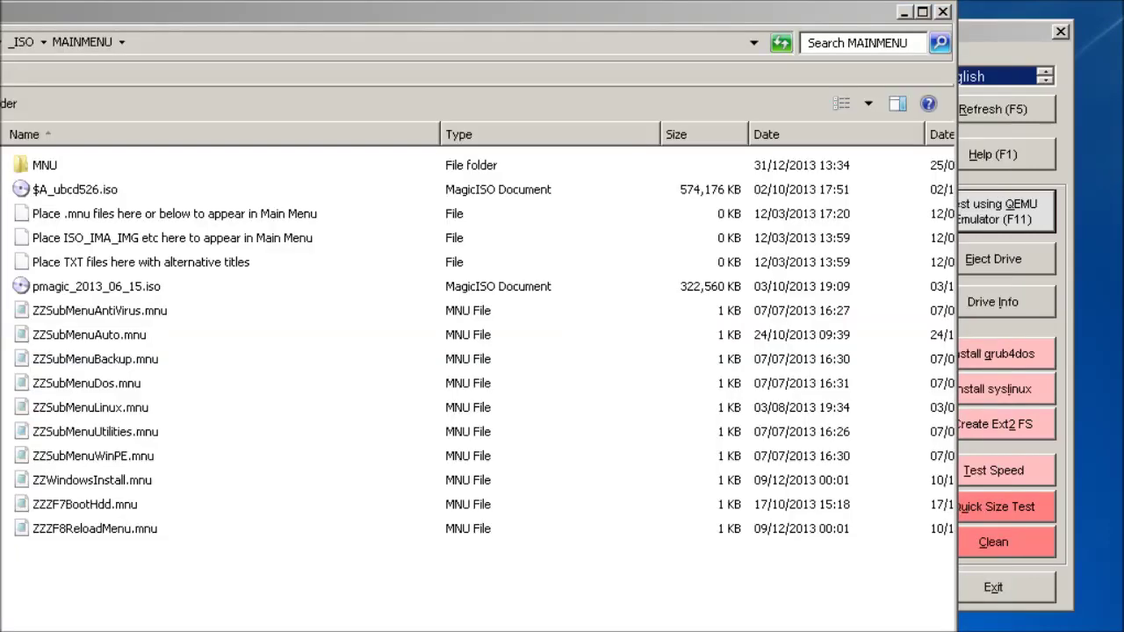
# Create a new text document in MAINMENU for the $A_ubcd526.iso title file
pyautogui.rightClick(81, 563)
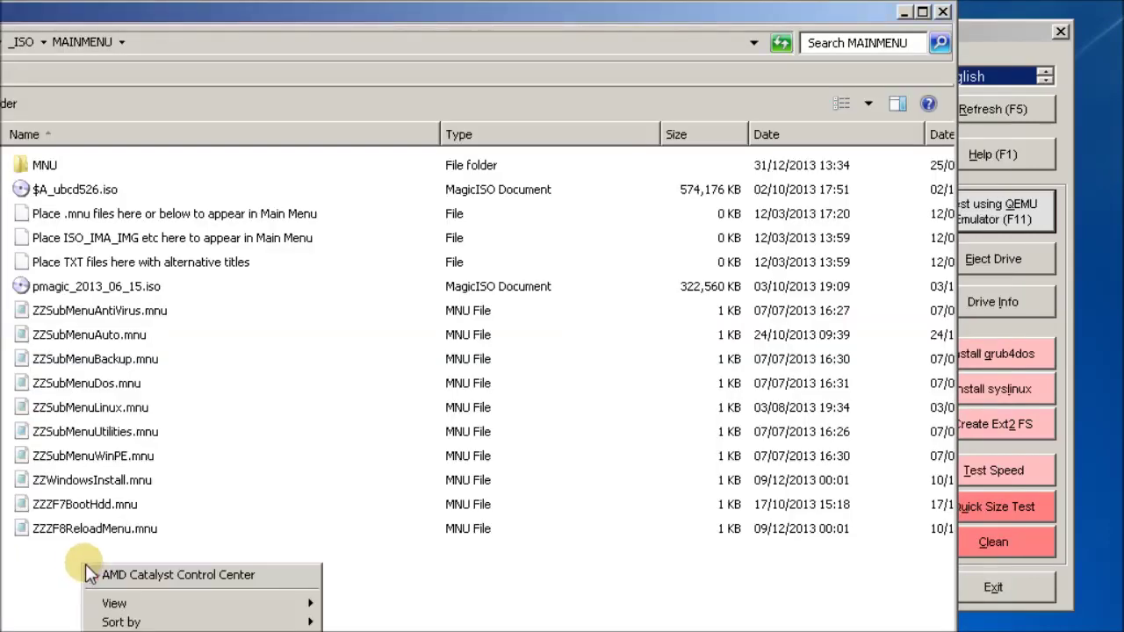
pyautogui.moveTo(201, 631)
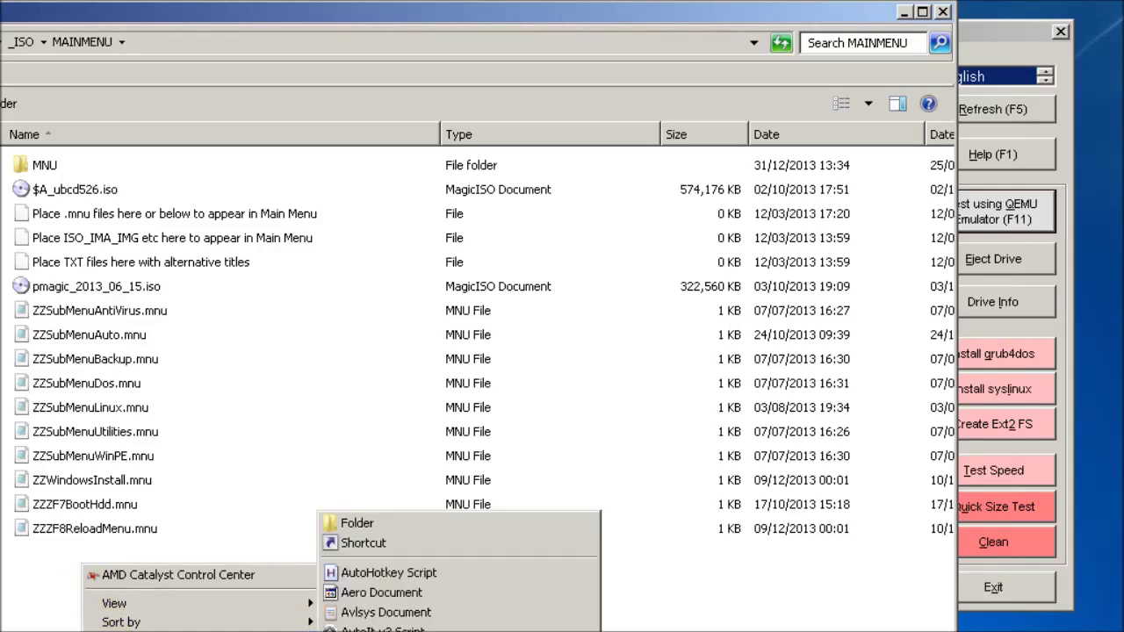
pyautogui.click(387, 631)
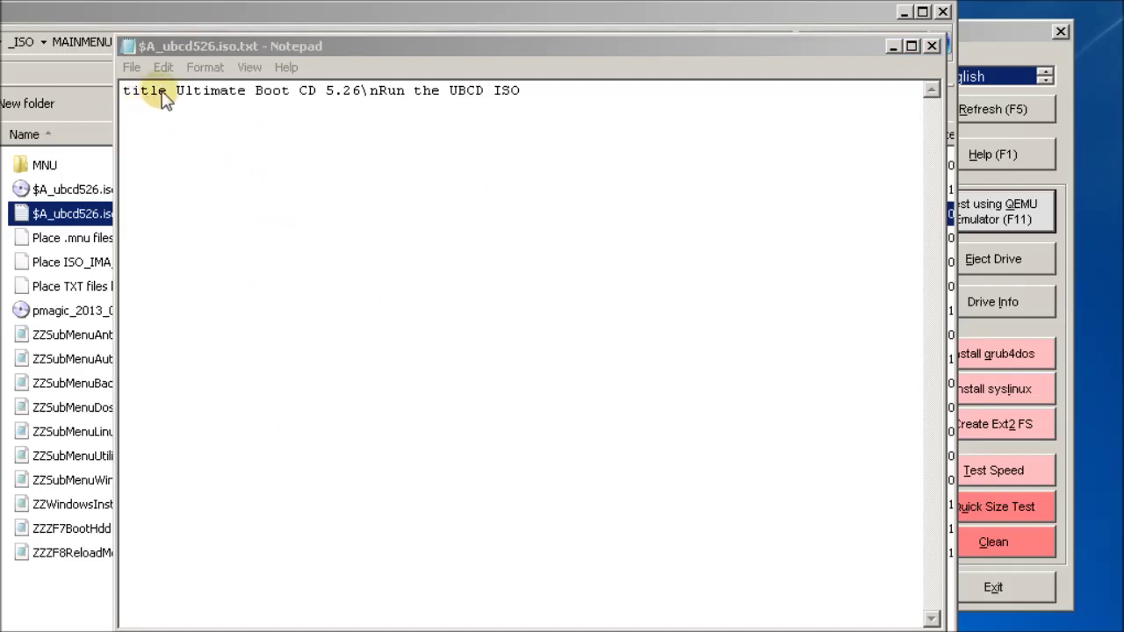
# Write 'Ultimate Boot CD 5.26' with help line 'Run the UBCD ISO' and close Notepad
pyautogui.click(176, 92)
pyautogui.moveTo(175, 92); pyautogui.dragTo(362, 106)
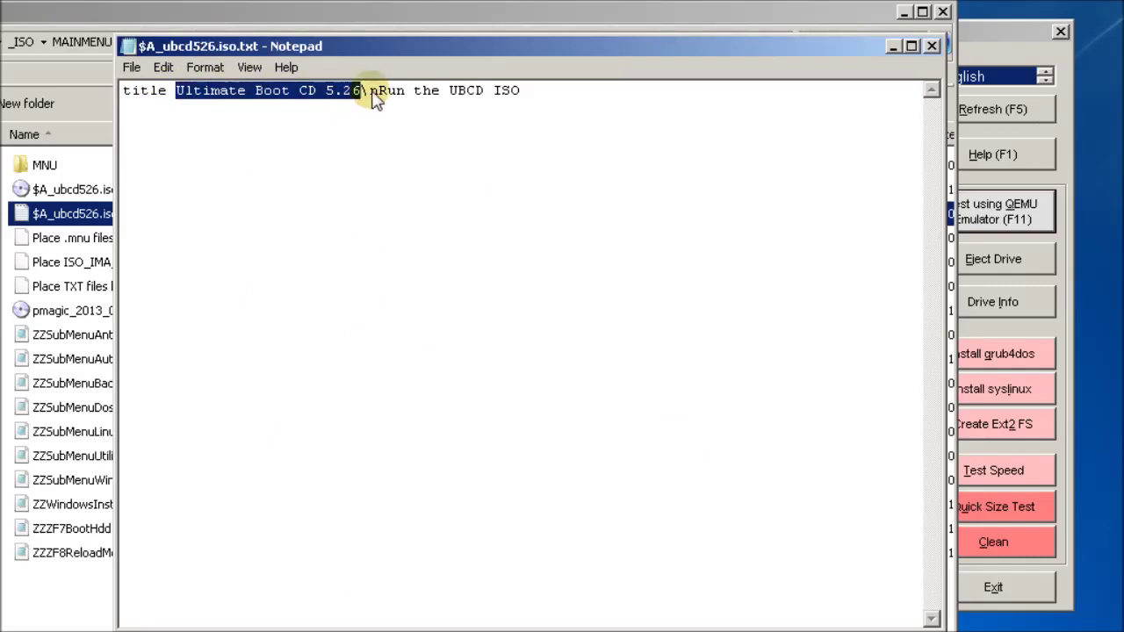
pyautogui.moveTo(362, 93); pyautogui.dragTo(379, 94)
pyautogui.click(378, 94)
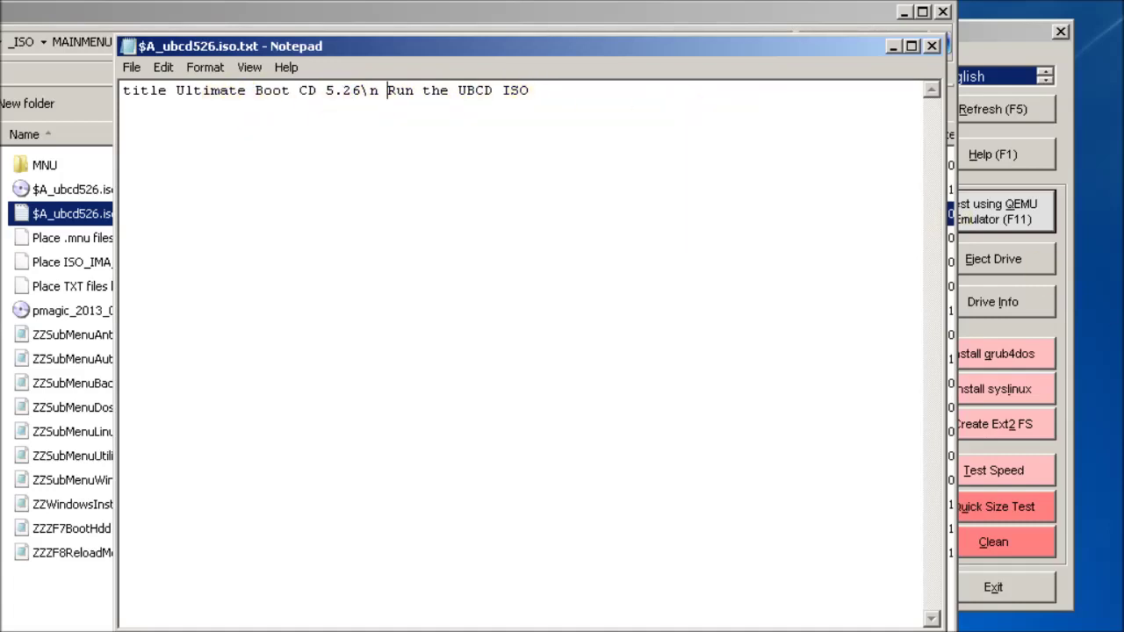
pyautogui.hotkey('alt', 'F4')
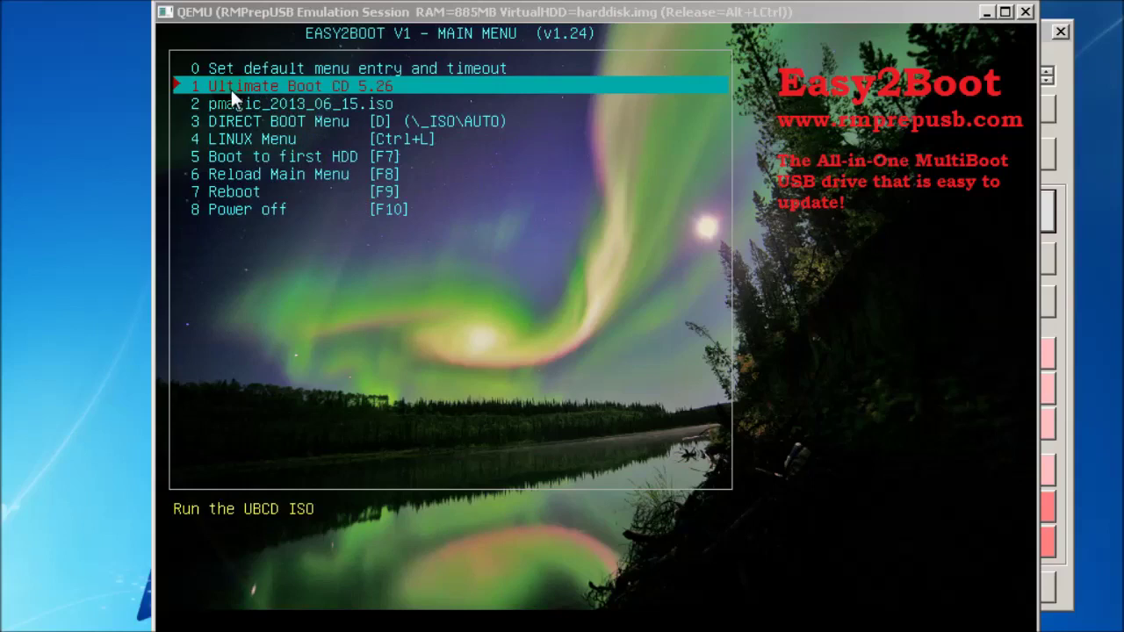
# Compare the Ultimate Boot CD 5.26 entry's custom help text with pmagic's default 'Boot to' line
pyautogui.click(595, 357)
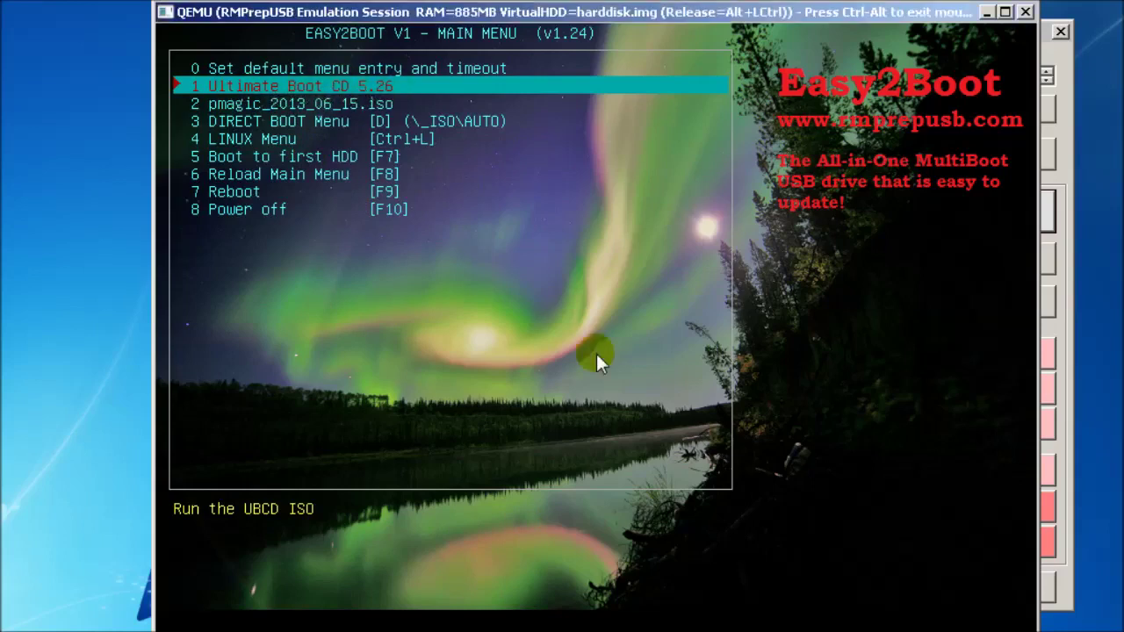
pyautogui.press('Down')
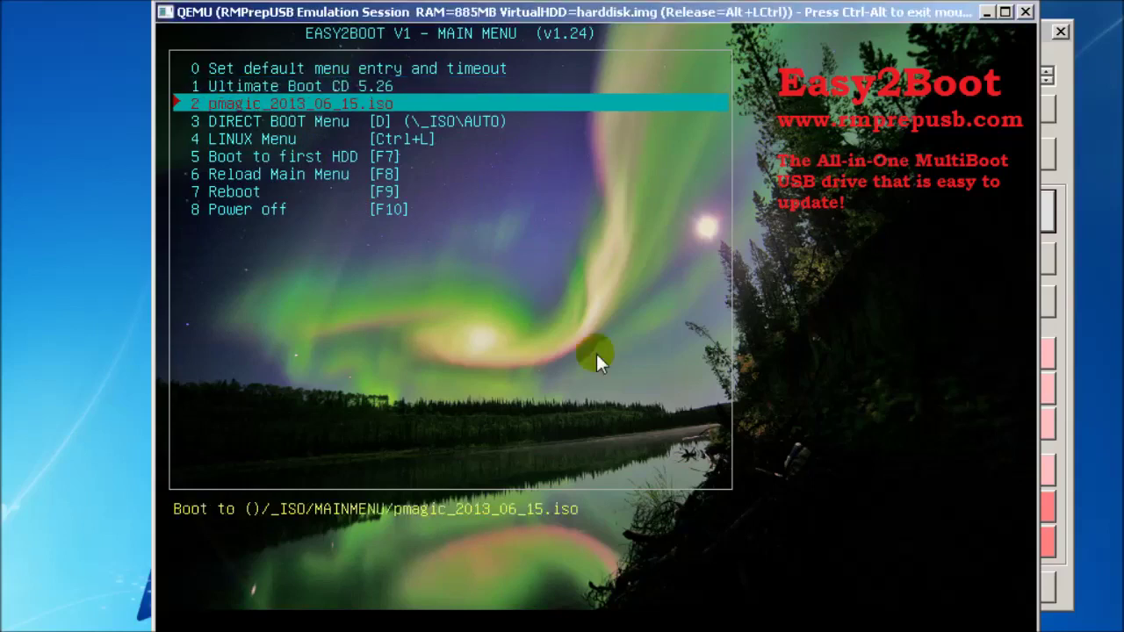
pyautogui.press('Up')
pyautogui.press('Down')
pyautogui.press('Up')
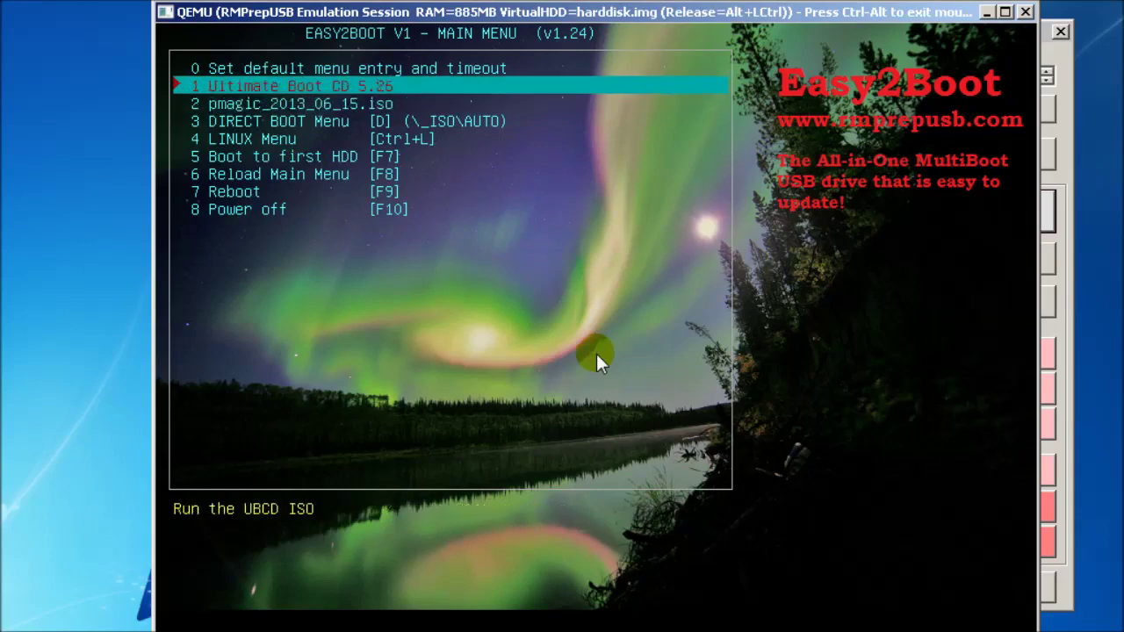